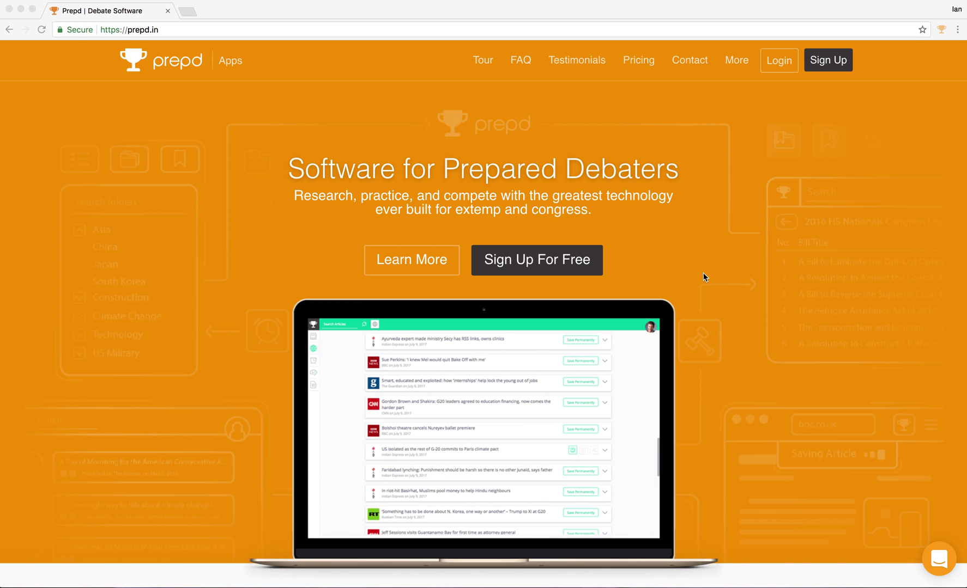
# Scroll the prepd.in home page down to the footer's Installs links, including Install Prepd Offline.
pyautogui.scroll(-20, 702, 277)
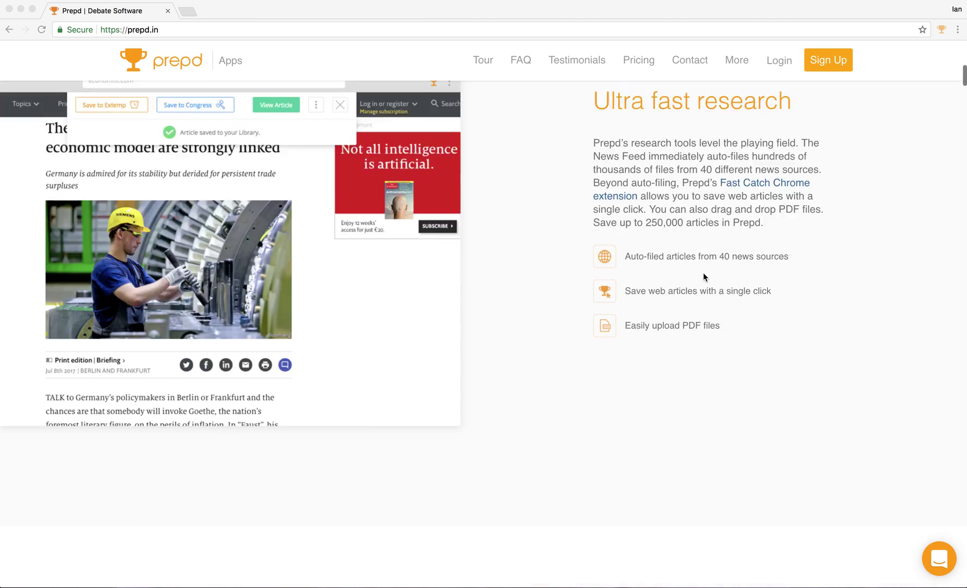
pyautogui.scroll(-20, 703, 277)
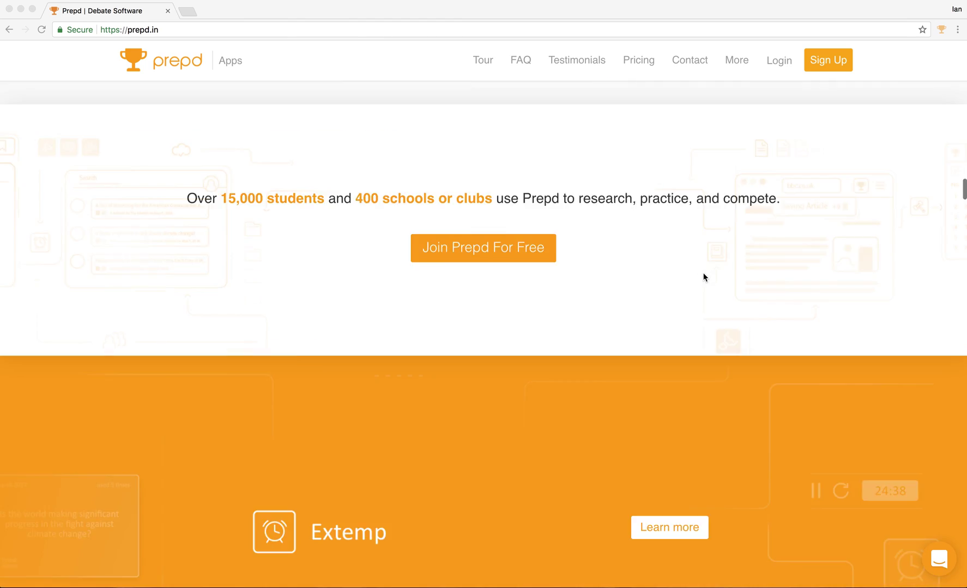
pyautogui.scroll(-20, 703, 277)
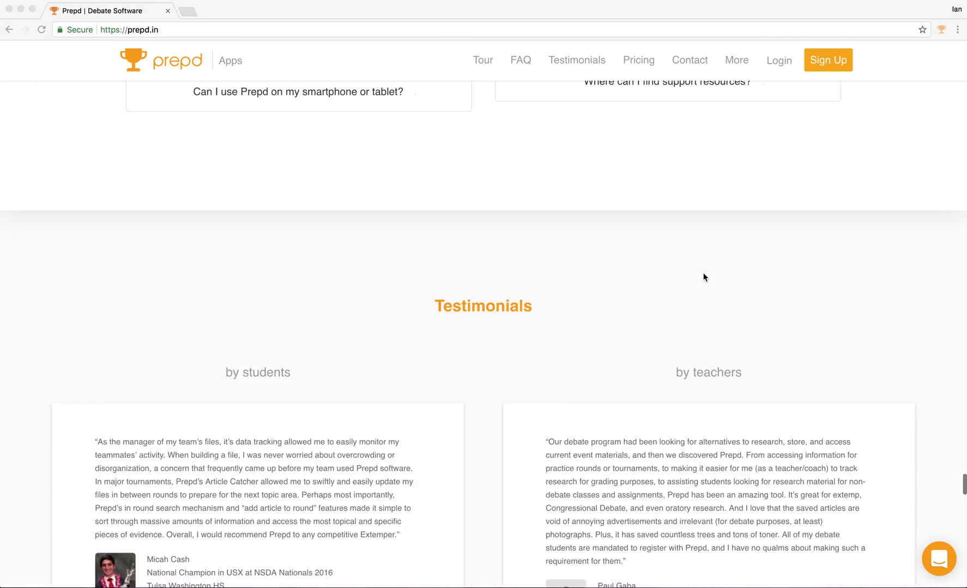
pyautogui.scroll(-5, 703, 277)
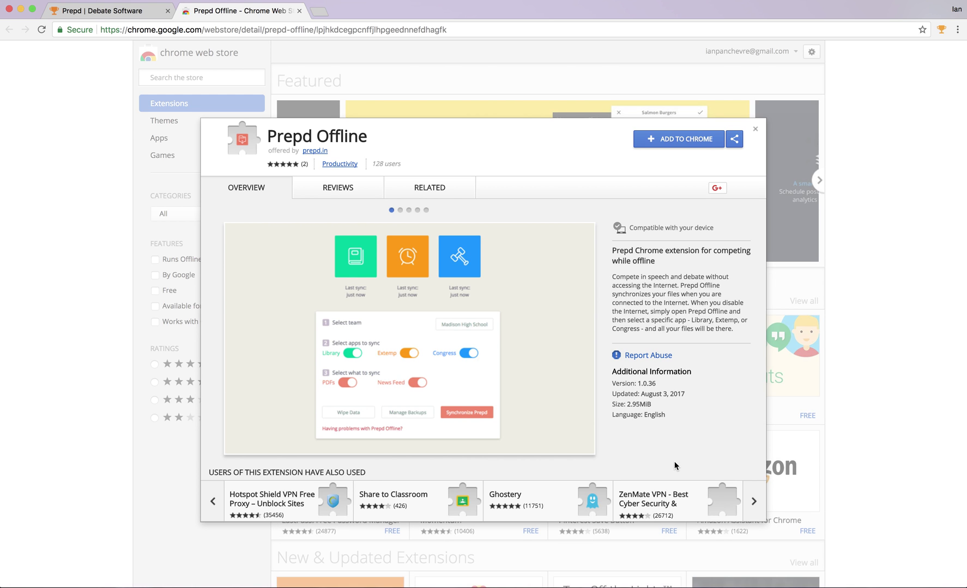
# Add the Prepd Offline extension to Chrome, then close the Web Store tab.
pyautogui.click(680, 143)
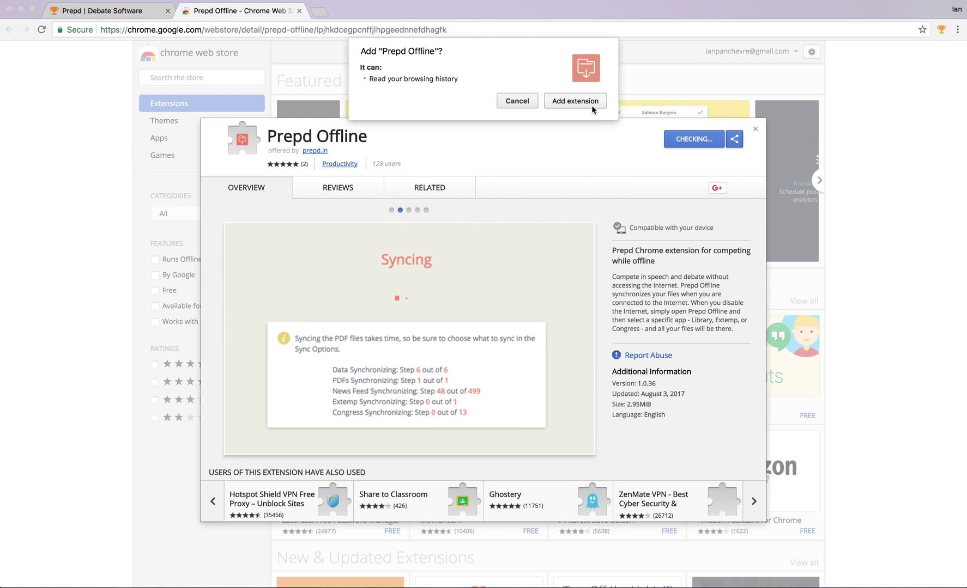
pyautogui.click(591, 100)
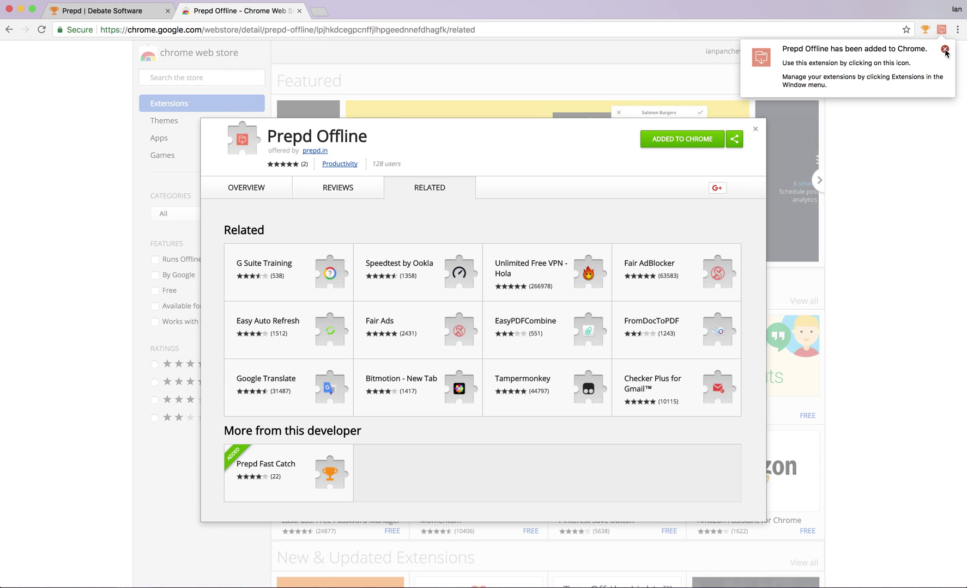
pyautogui.click(945, 49)
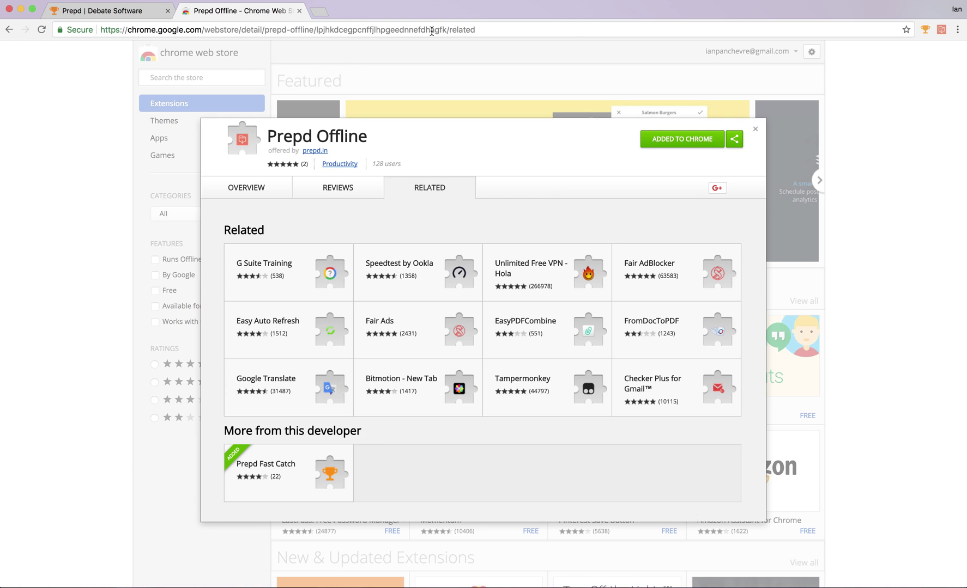
pyautogui.click(299, 11)
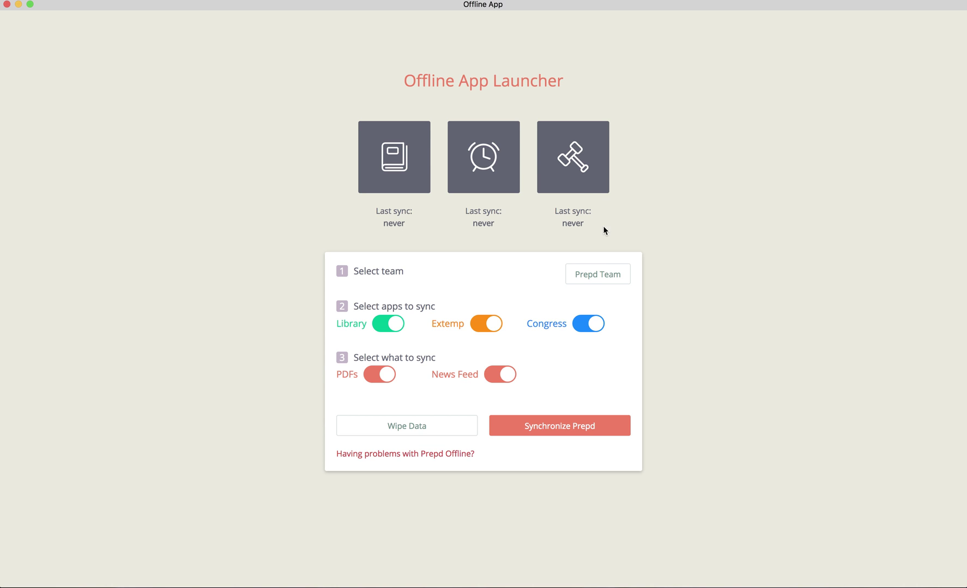
# Choose Yale University as the team in the Offline App Launcher.
pyautogui.click(622, 281)
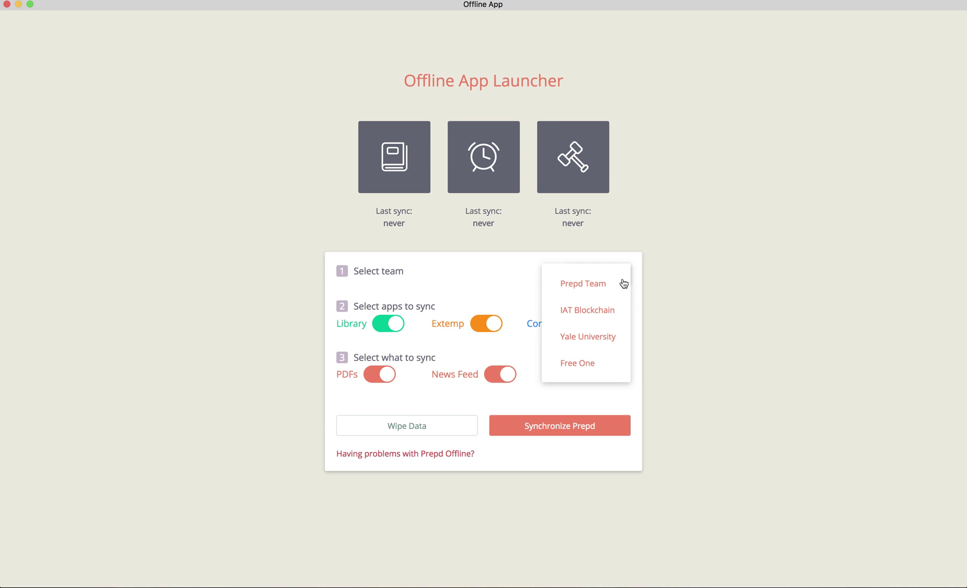
pyautogui.click(602, 336)
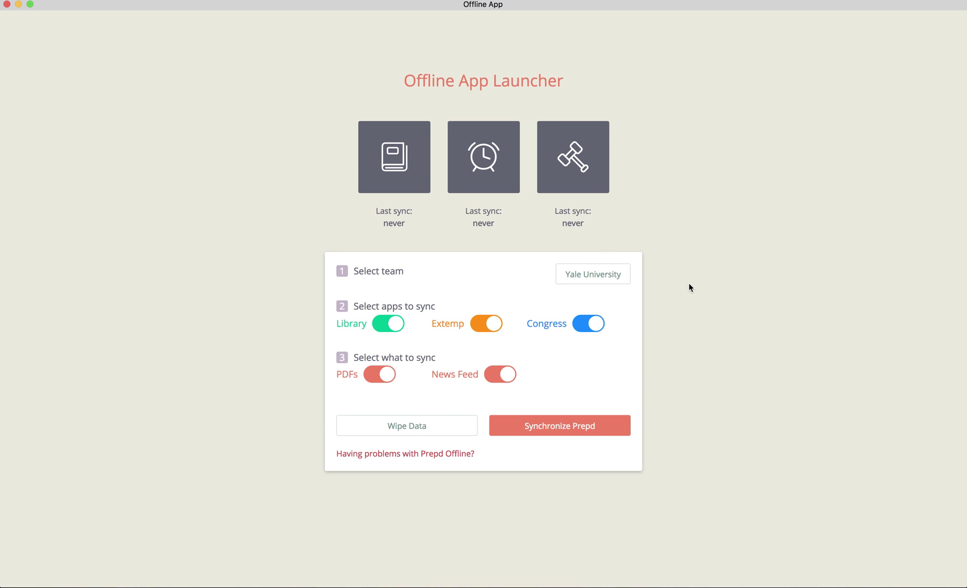
pyautogui.click(616, 274)
pyautogui.click(587, 337)
pyautogui.click(399, 324)
pyautogui.click(594, 323)
pyautogui.click(594, 323)
pyautogui.click(479, 324)
pyautogui.click(482, 327)
pyautogui.click(492, 324)
pyautogui.click(393, 324)
pyautogui.click(479, 325)
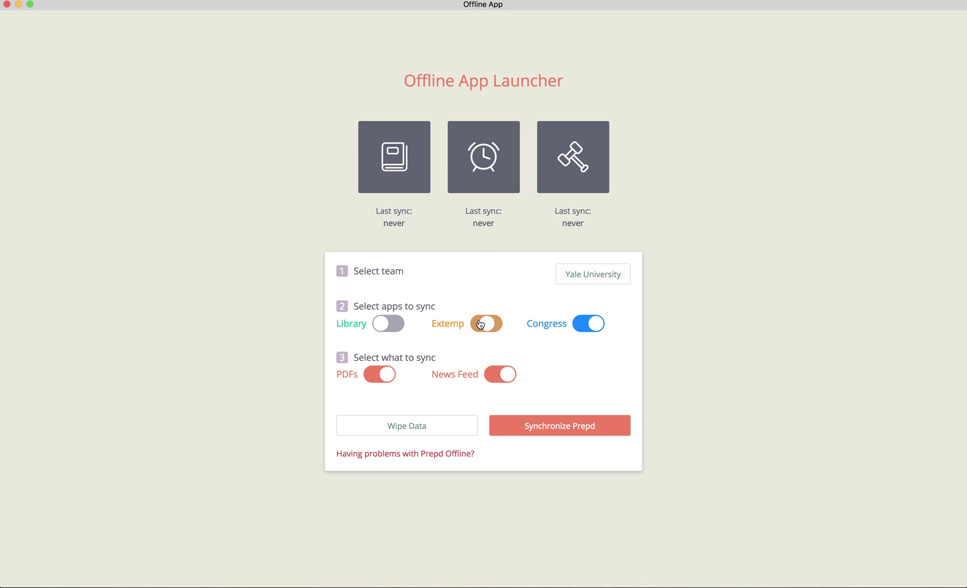
pyautogui.click(380, 326)
pyautogui.click(388, 375)
pyautogui.click(388, 375)
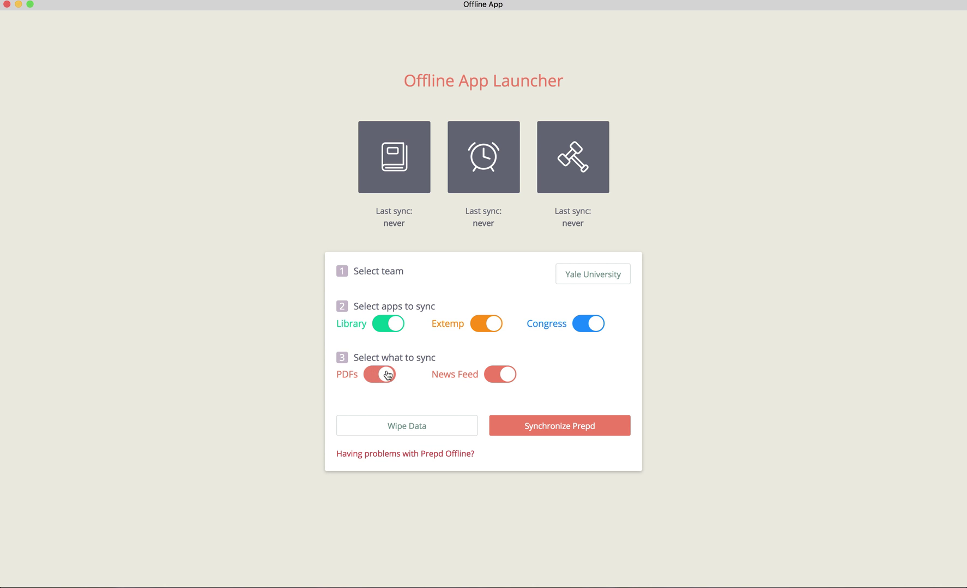
pyautogui.click(506, 379)
pyautogui.click(507, 378)
pyautogui.click(384, 379)
pyautogui.click(452, 456)
# Start synchronizing the Yale University team's apps and data with Synchronize Prepd.
pyautogui.click(580, 433)
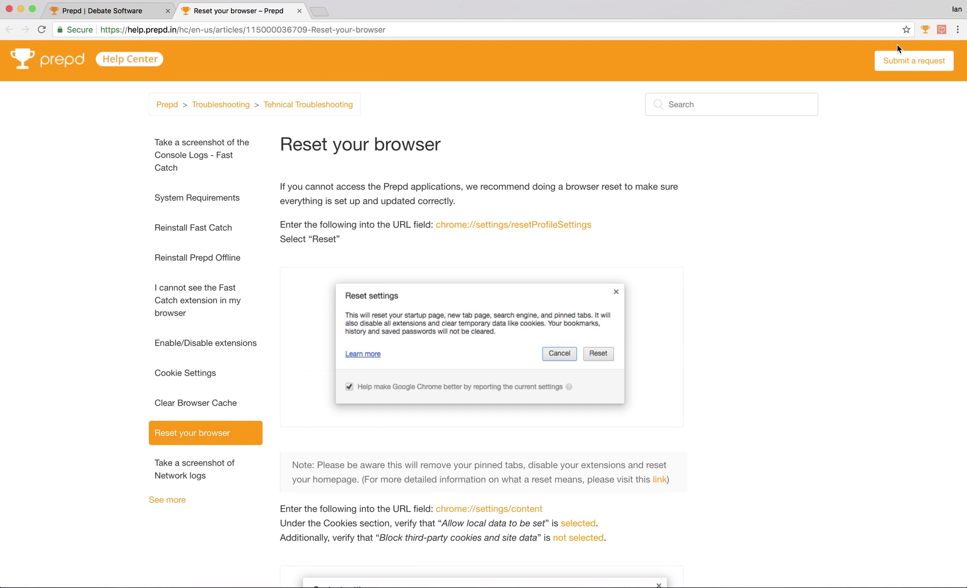
# Launch the Prepd Offline app from the prepd.in page.
pyautogui.rightClick(941, 32)
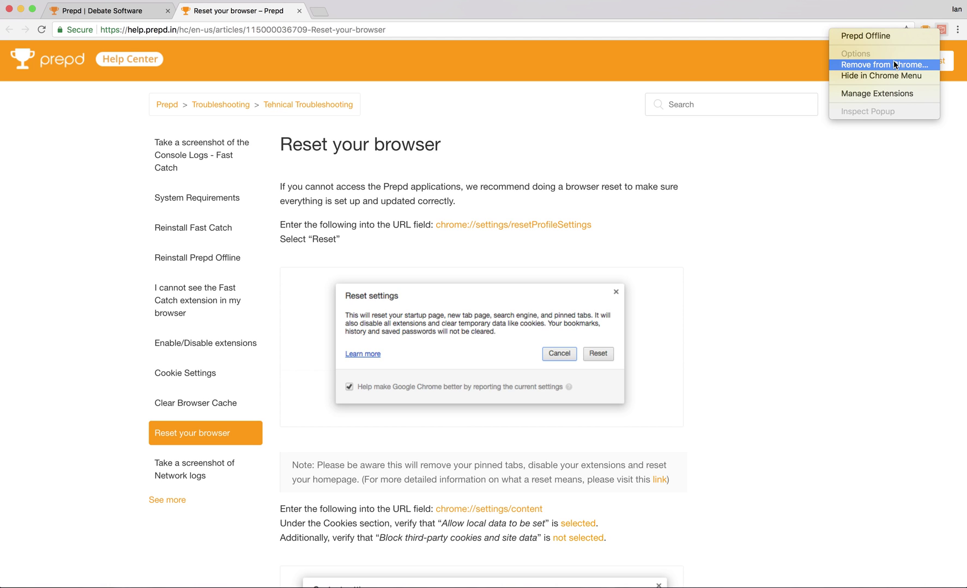
pyautogui.click(763, 211)
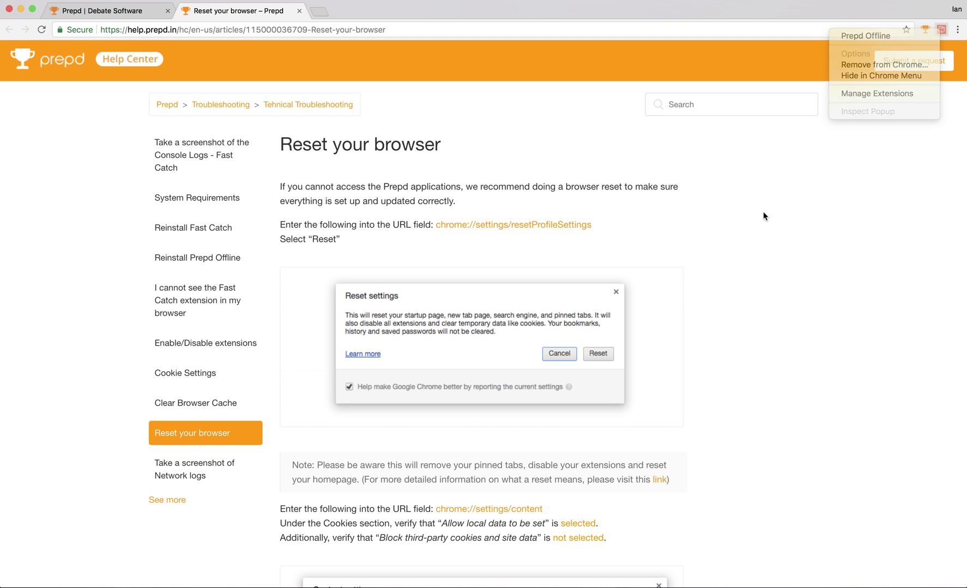
pyautogui.click(140, 17)
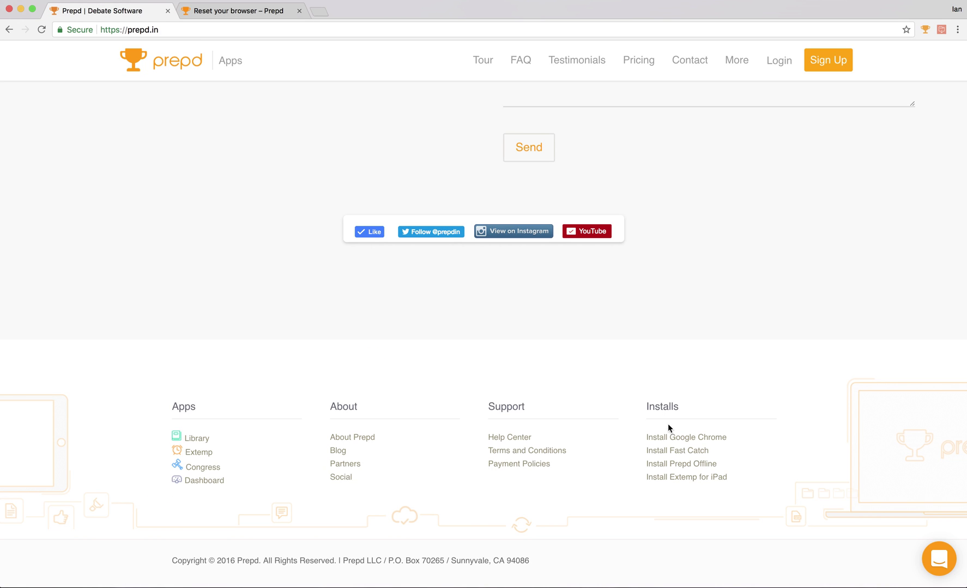
pyautogui.click(682, 465)
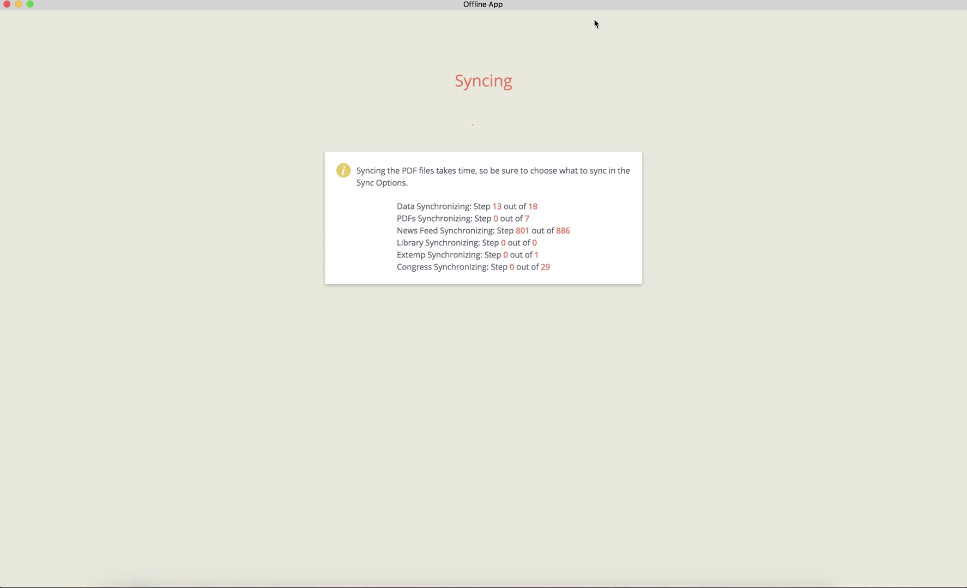
# Back in Chrome, search the Help Center for 'reset' and browse the Reinstall Prepd Offline article.
pyautogui.press('super+Tab')
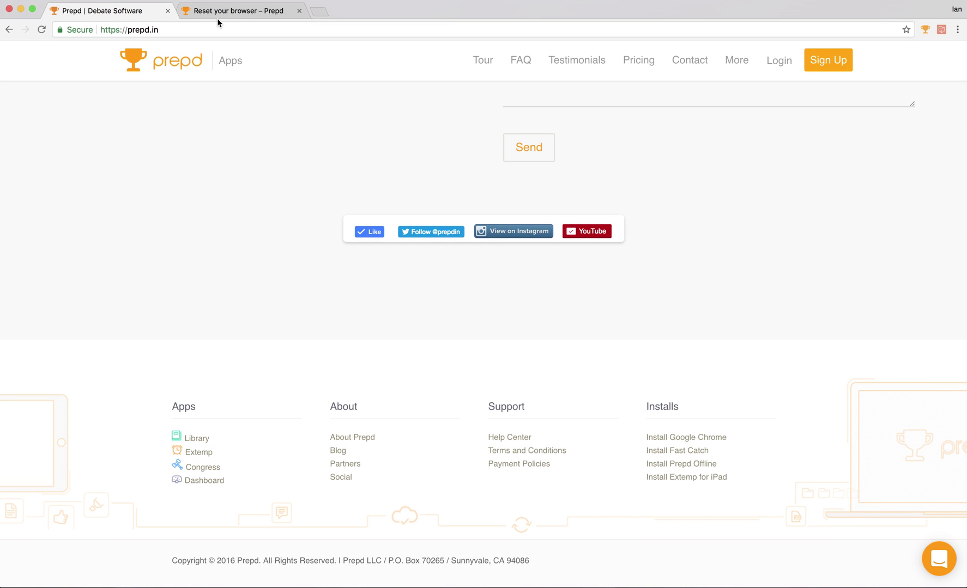
pyautogui.click(218, 19)
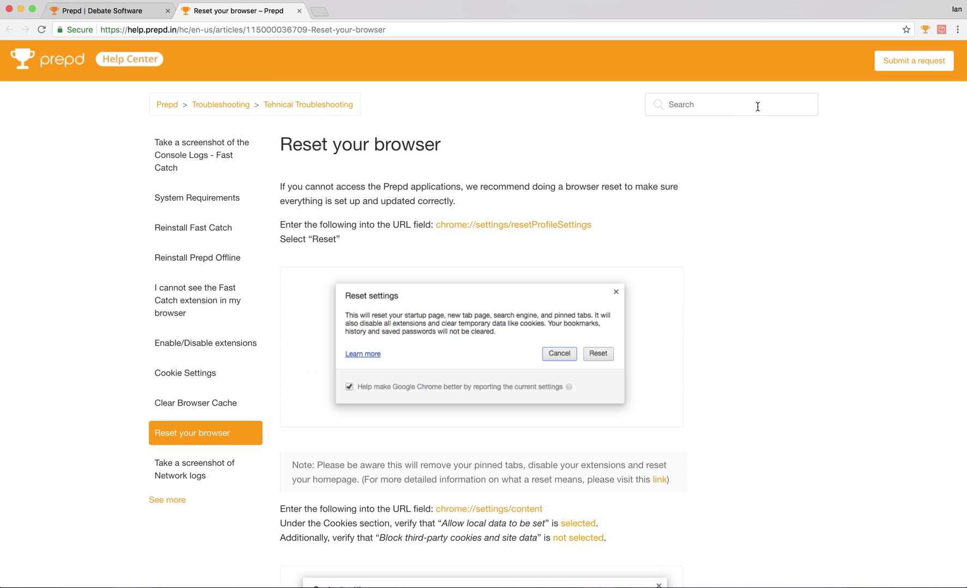
pyautogui.click(777, 104)
pyautogui.write('reset')
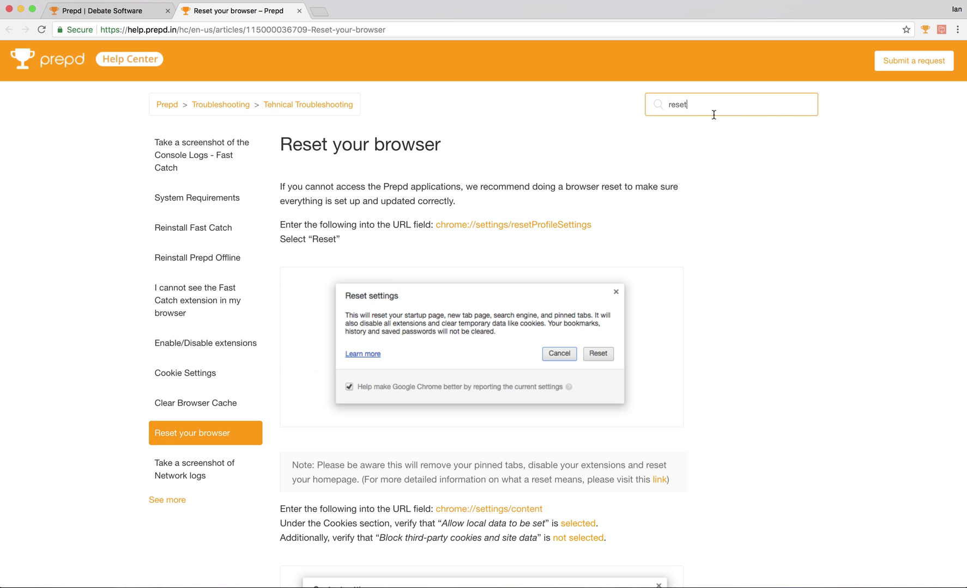
pyautogui.press('Return')
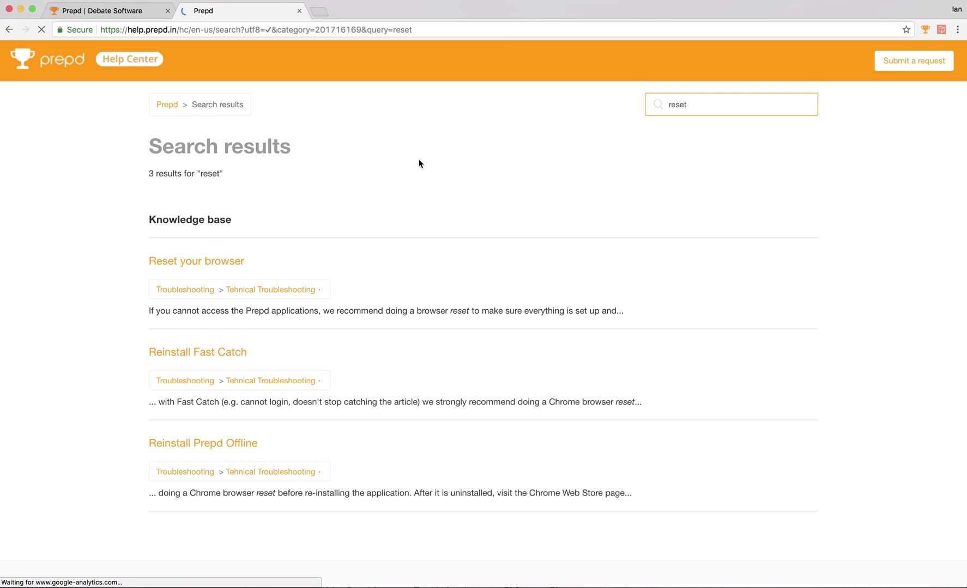
pyautogui.click(223, 262)
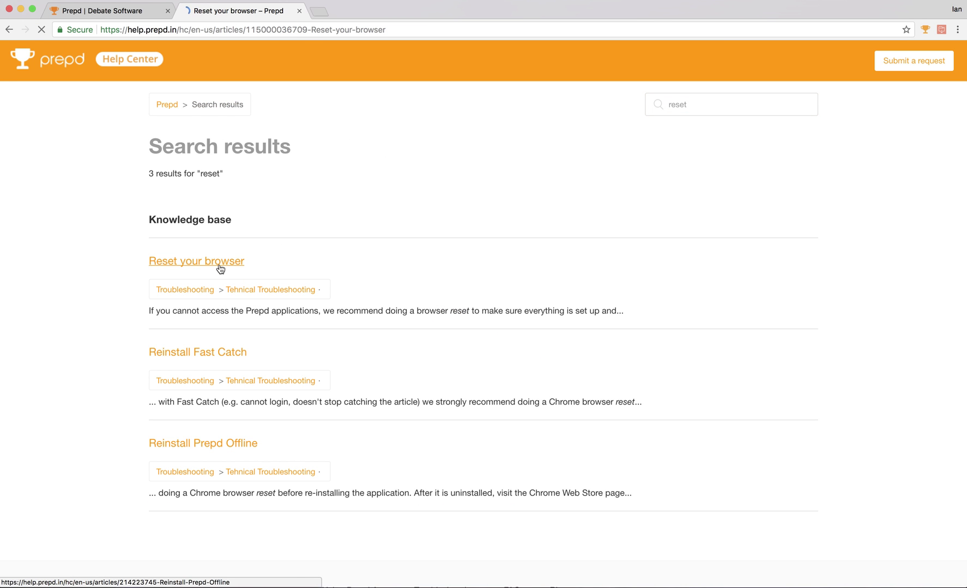
pyautogui.click(218, 266)
pyautogui.scroll(-2, 624, 226)
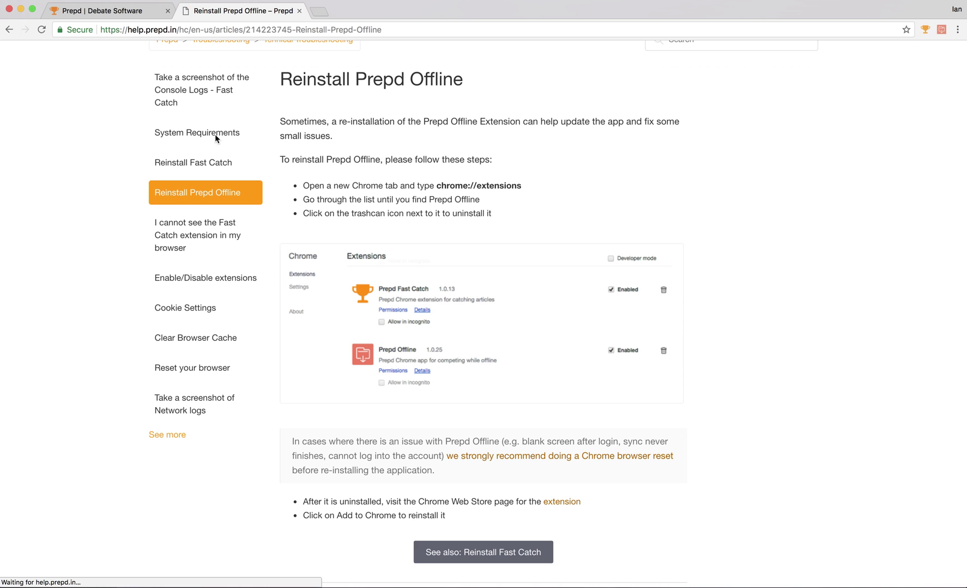
pyautogui.scroll(1, 205, 119)
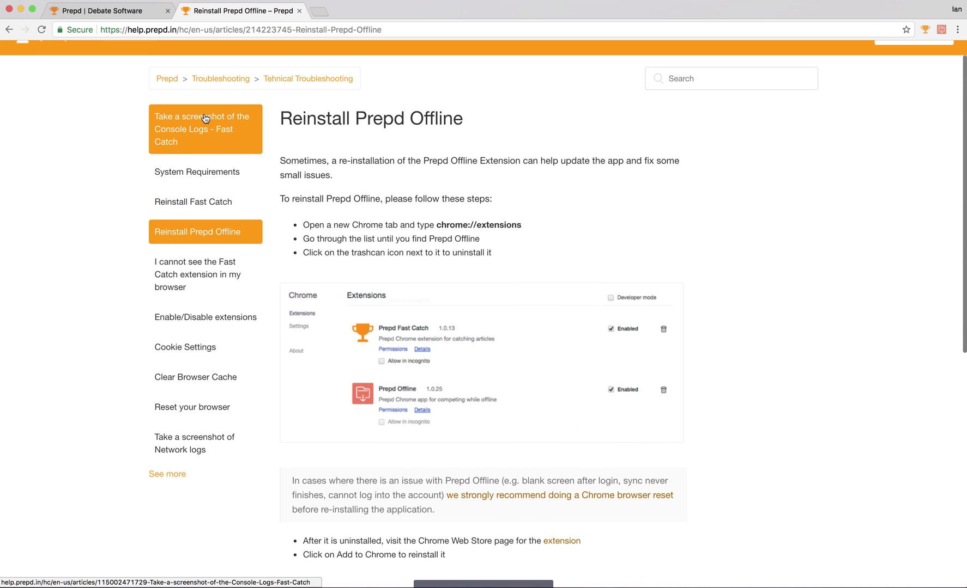
pyautogui.scroll(1, 608, 116)
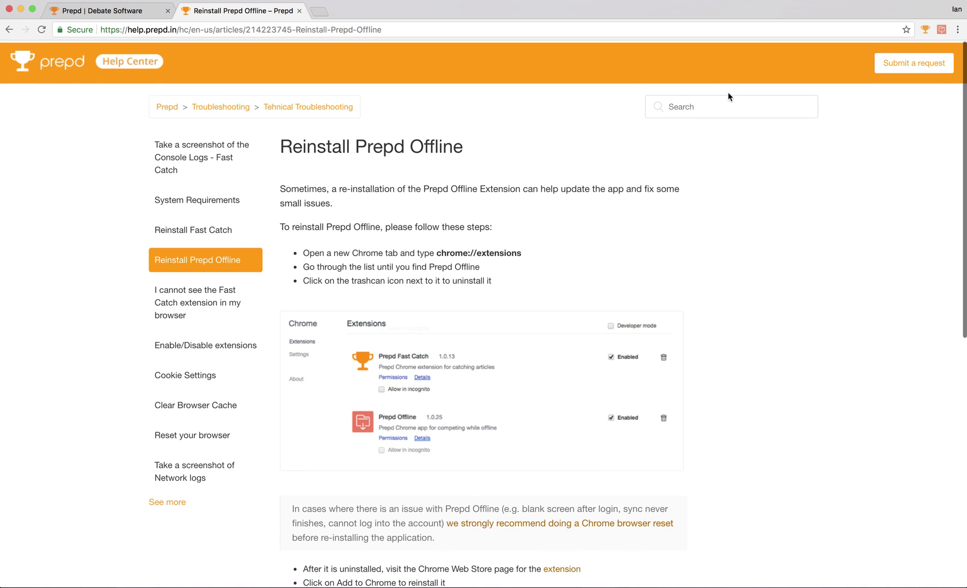
# Search 'reset' again and read through the Reset your browser article.
pyautogui.click(720, 102)
pyautogui.write('reset')
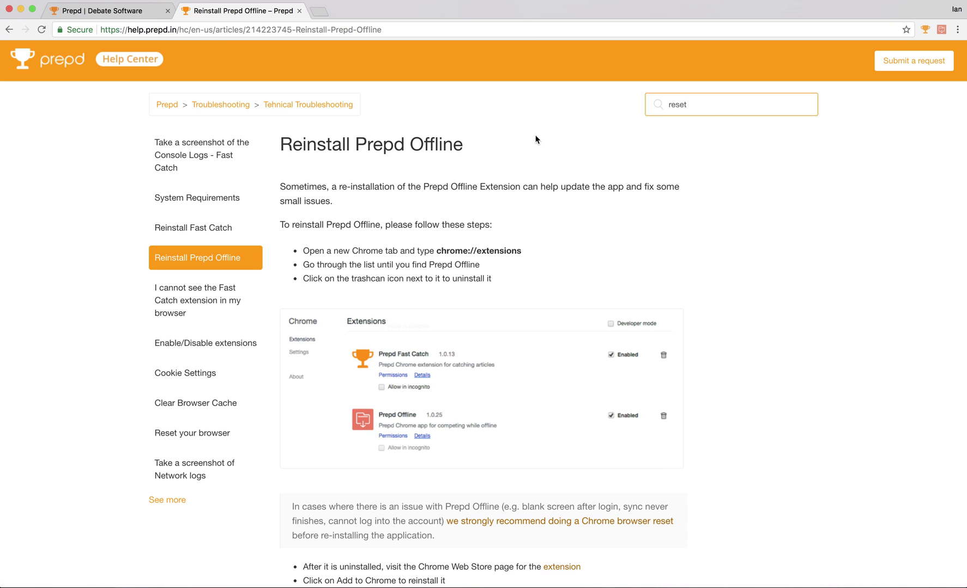
pyautogui.press('Return')
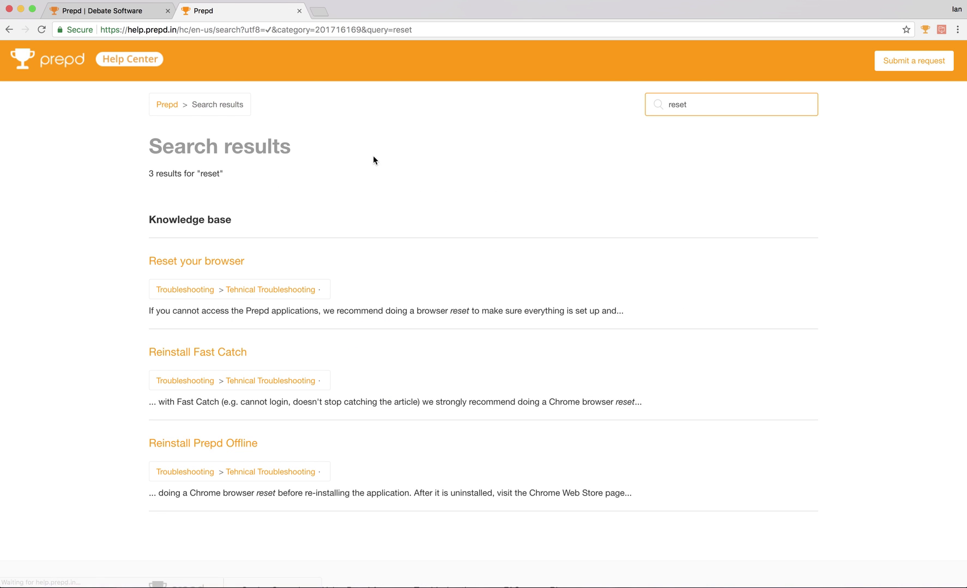
pyautogui.click(240, 261)
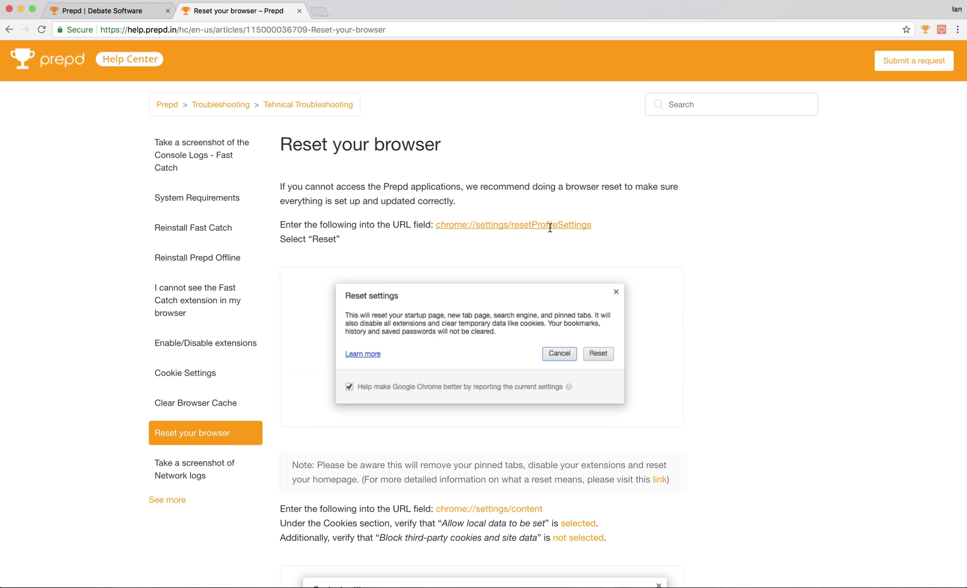
pyautogui.scroll(-1, 549, 228)
pyautogui.scroll(-5, 587, 297)
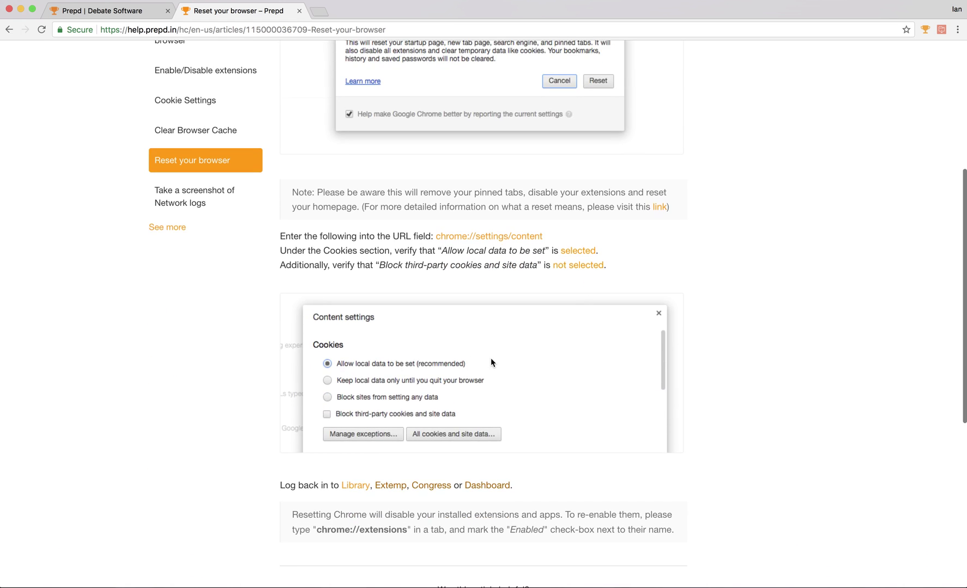
pyautogui.scroll(-2, 489, 358)
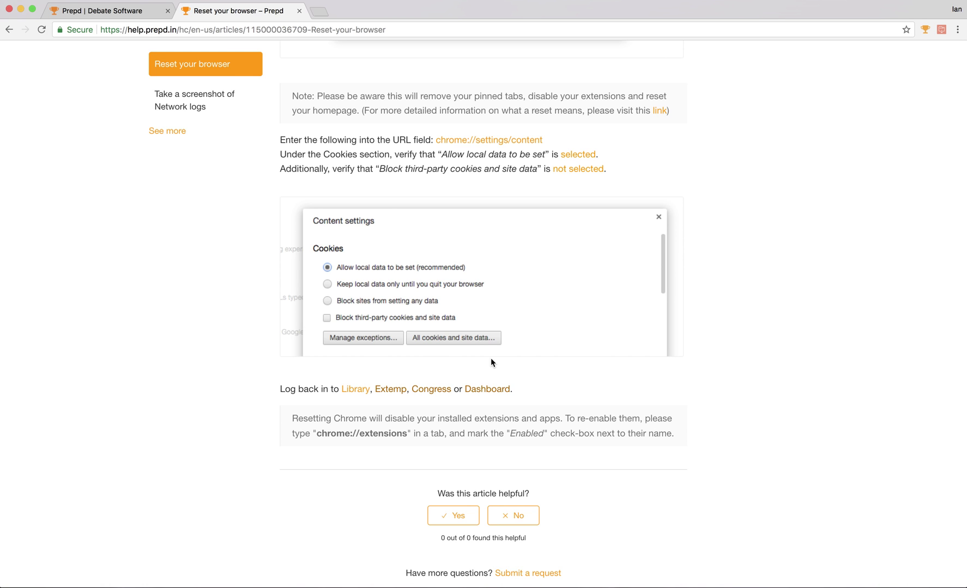
pyautogui.scroll(-1, 490, 358)
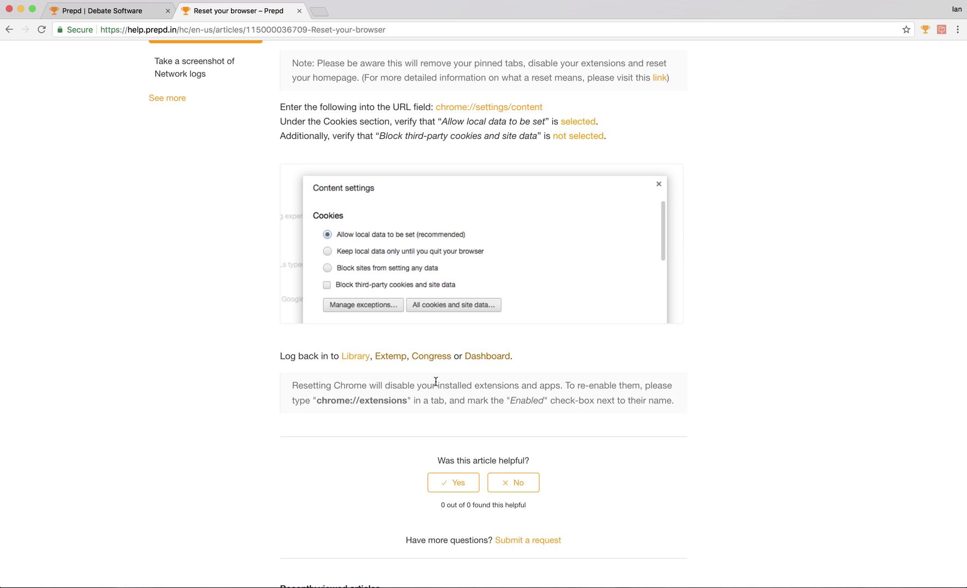
# Bring the Offline App window forward, let all three apps sync, then turn Wi-Fi off.
pyautogui.hotkey('ctrl', 'Up')
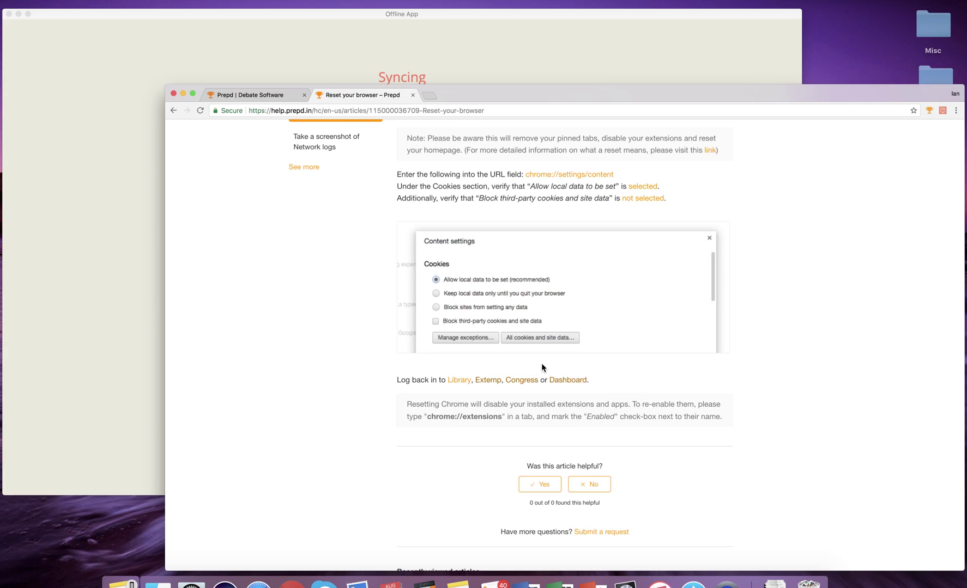
pyautogui.click(365, 253)
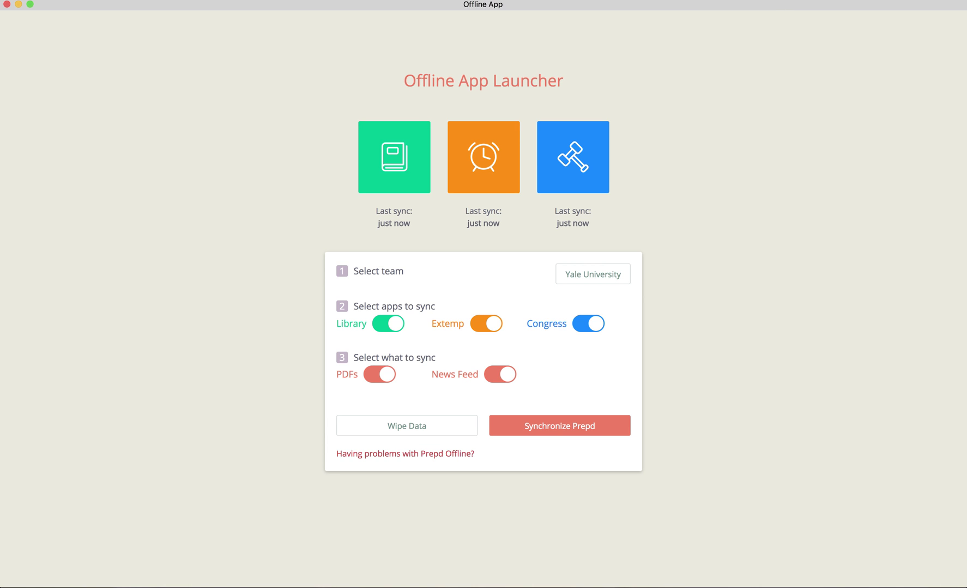
pyautogui.click(784, 1)
pyautogui.click(791, 16)
# In the Library, read the Chile's Energy Transformation article, then close it back to the list.
pyautogui.click(409, 170)
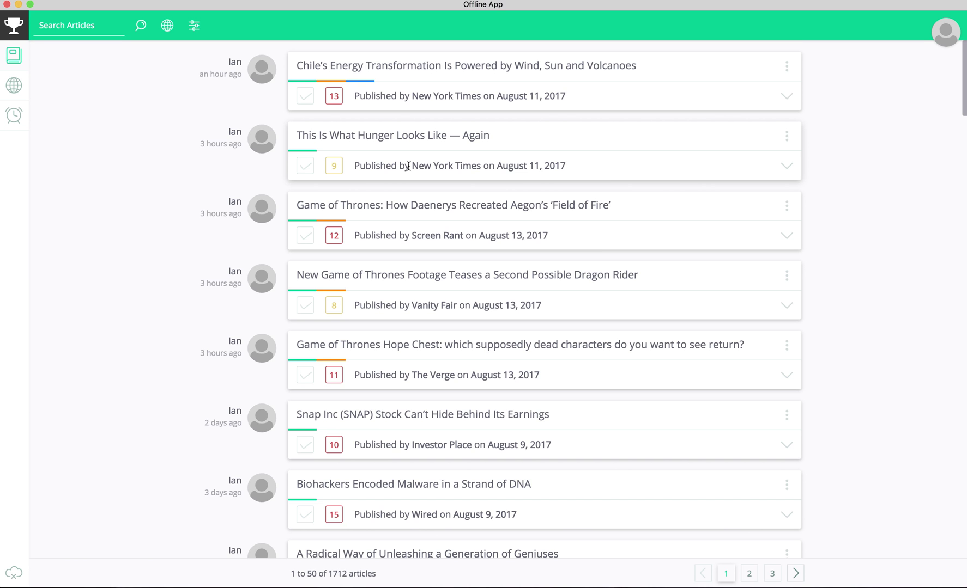
pyautogui.click(389, 66)
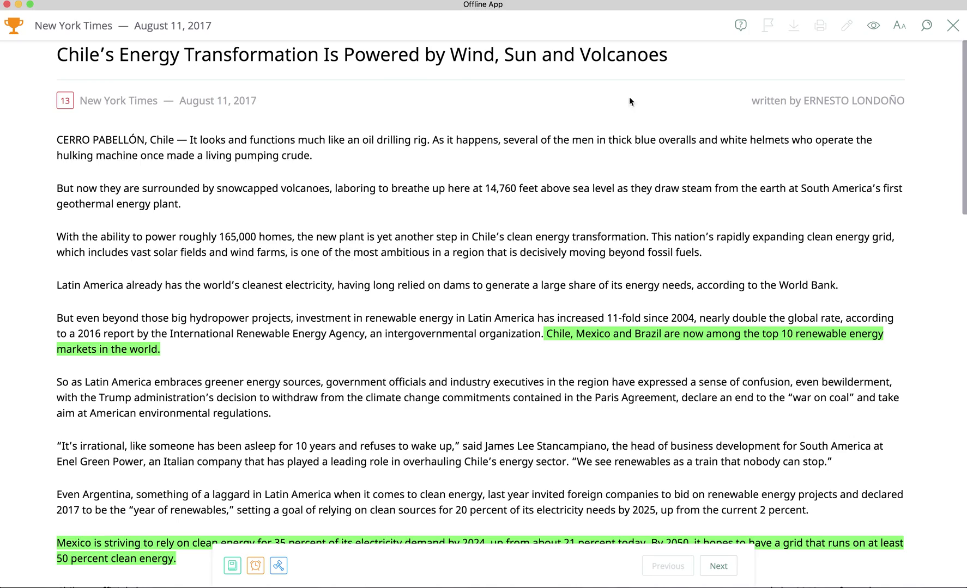
pyautogui.scroll(-10, 677, 172)
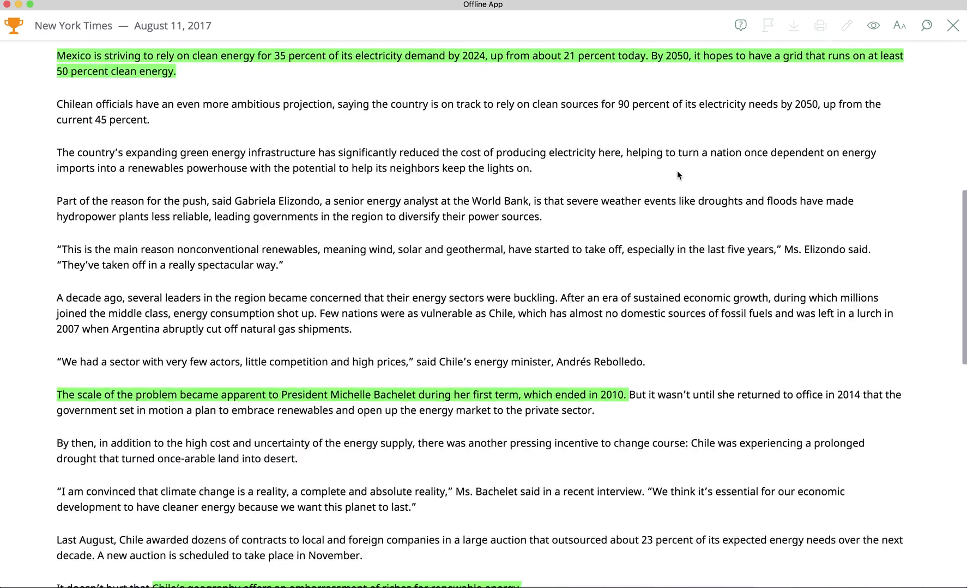
pyautogui.scroll(9, 677, 172)
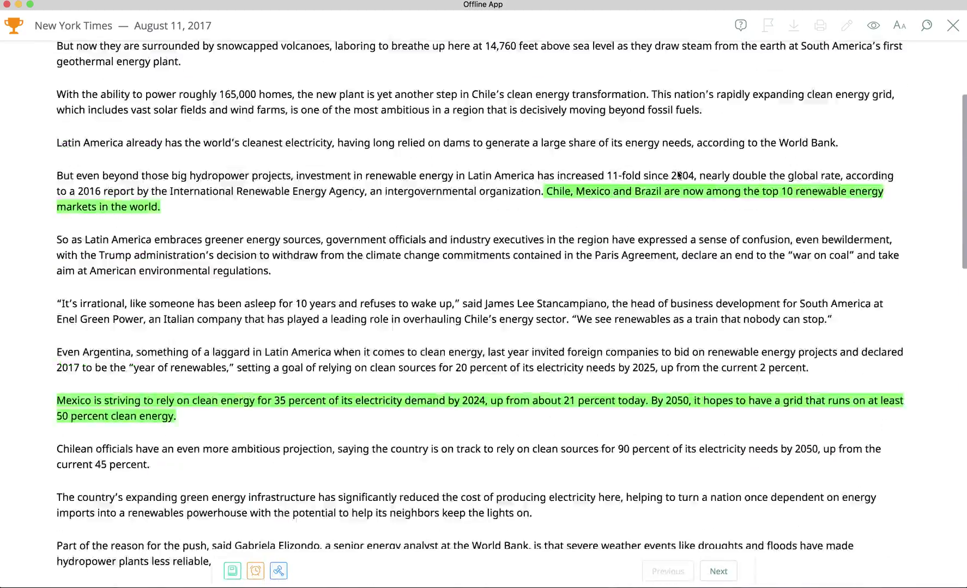
pyautogui.scroll(2, 678, 176)
pyautogui.scroll(-20, 678, 175)
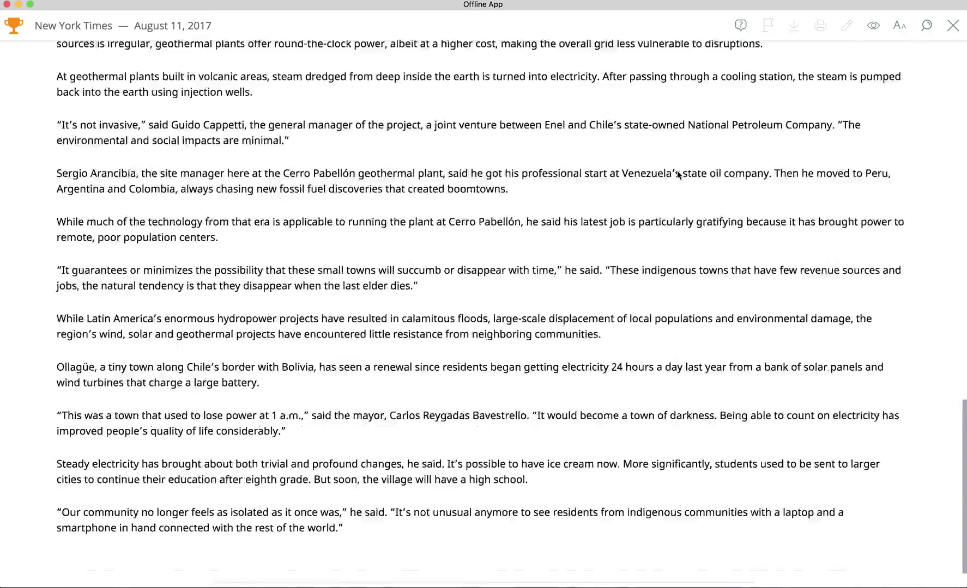
pyautogui.scroll(20, 679, 175)
pyautogui.scroll(2, 678, 174)
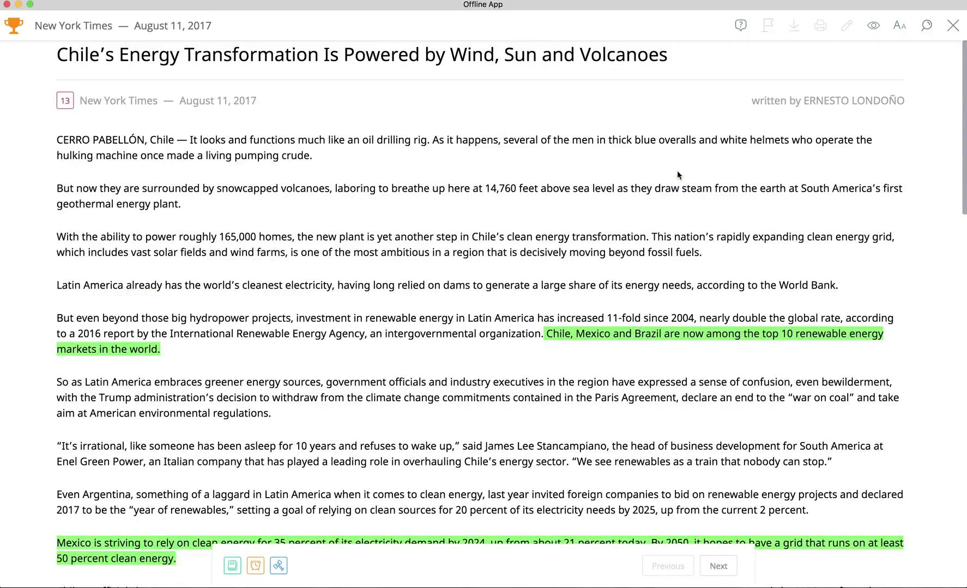
pyautogui.scroll(-20, 677, 175)
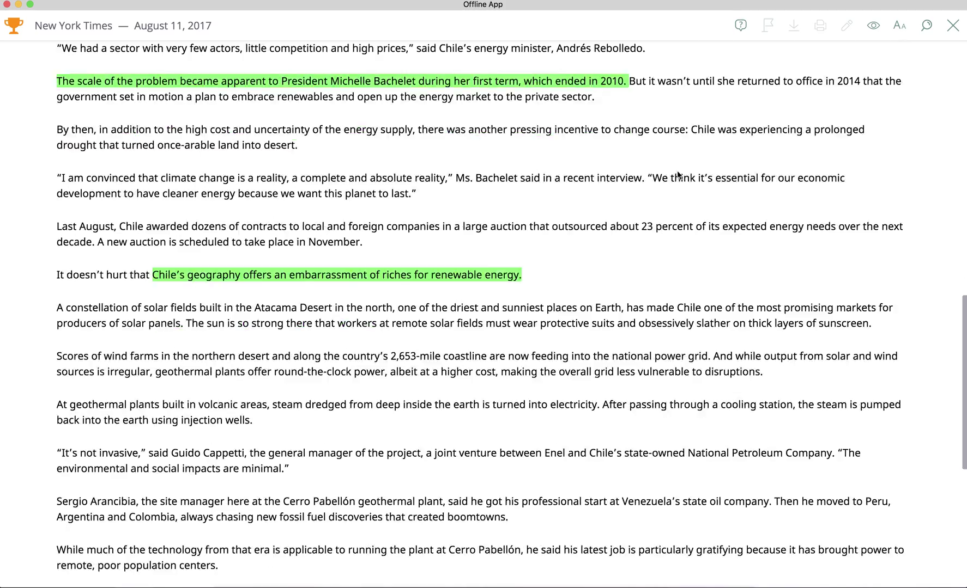
pyautogui.scroll(10, 677, 174)
pyautogui.scroll(12, 677, 172)
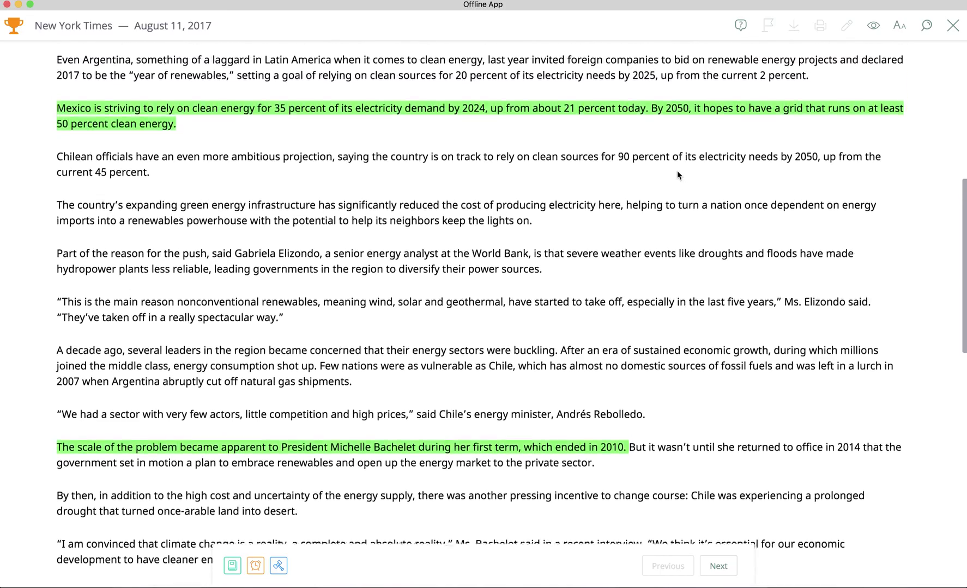
pyautogui.click(953, 26)
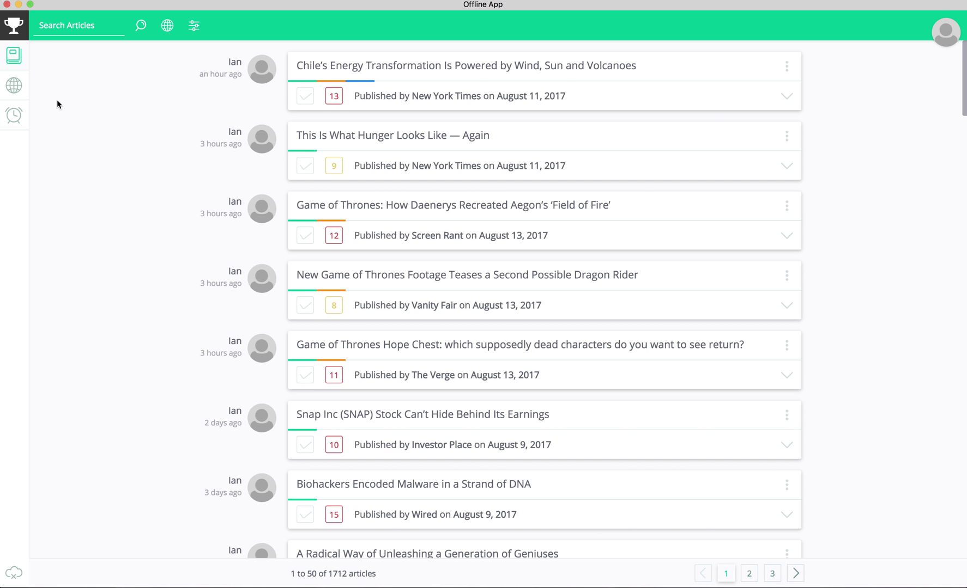
# Start a timed Extemp round on 'What should US do about North Korea?'.
pyautogui.click(8, 119)
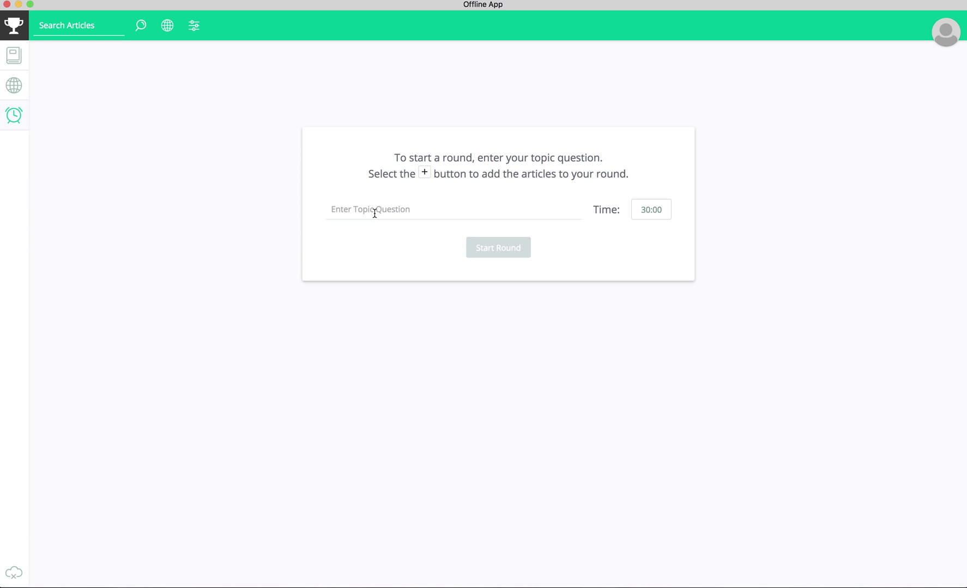
pyautogui.write('What should')
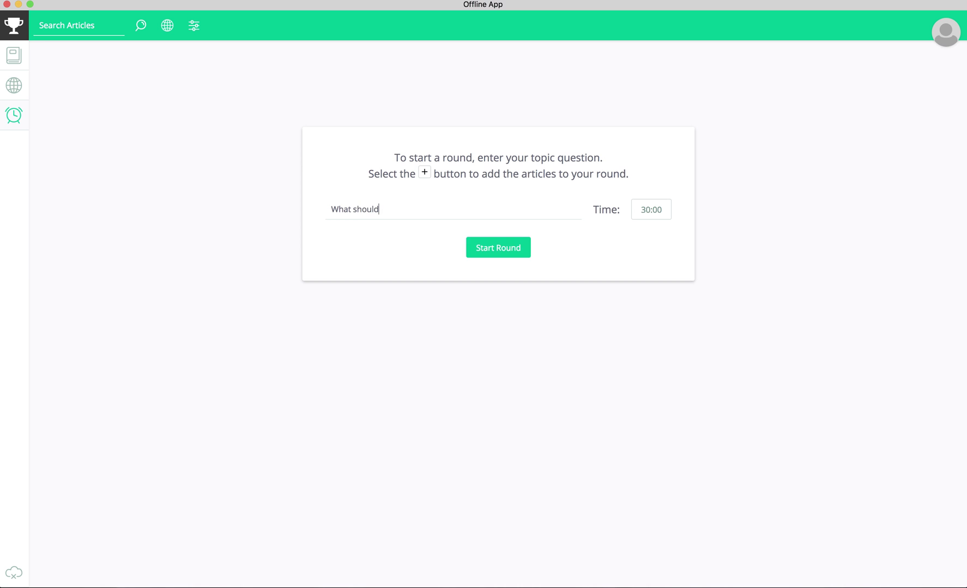
pyautogui.write(' US do about North Korea?')
pyautogui.click(511, 246)
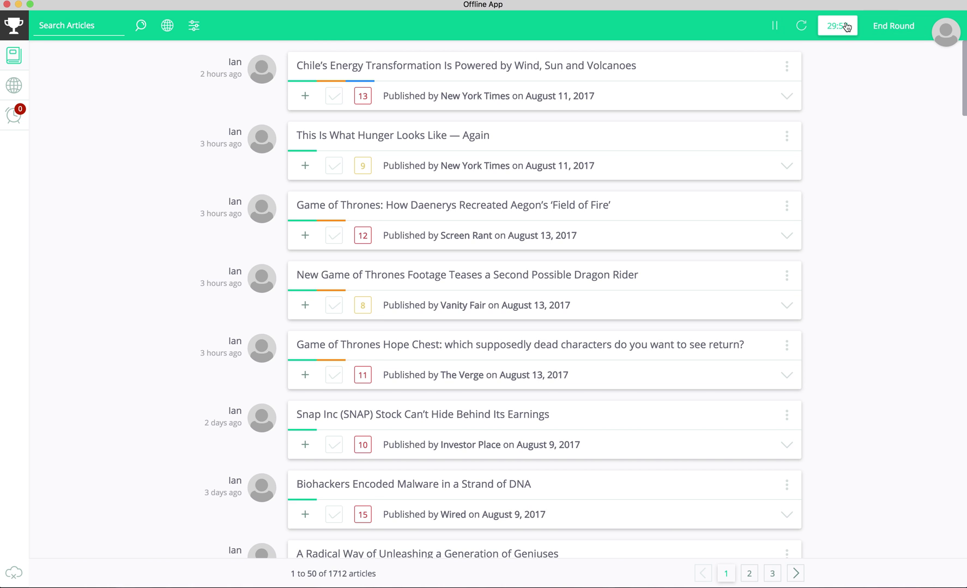
# Search the News Feed for articles containing all the words 'North korea'.
pyautogui.click(167, 25)
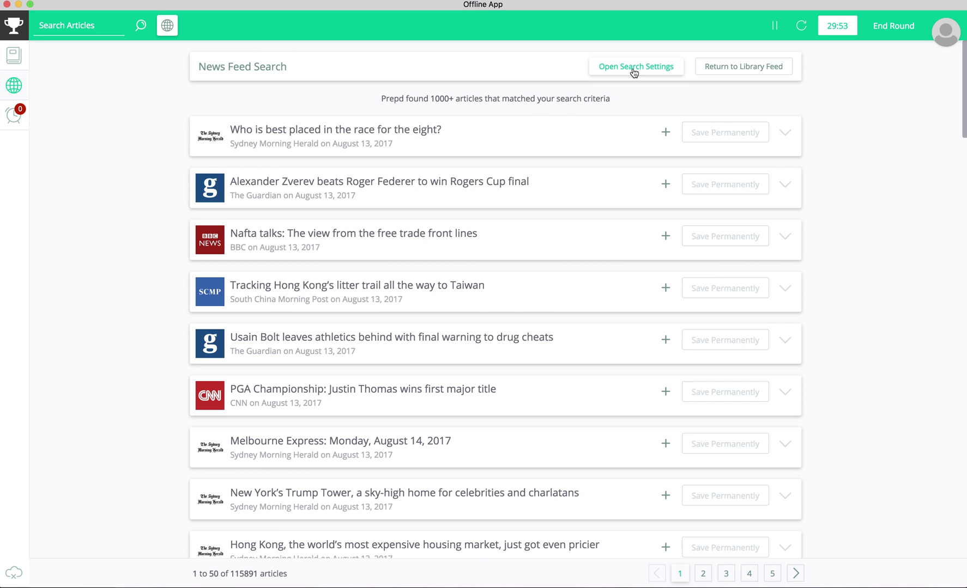
pyautogui.click(634, 73)
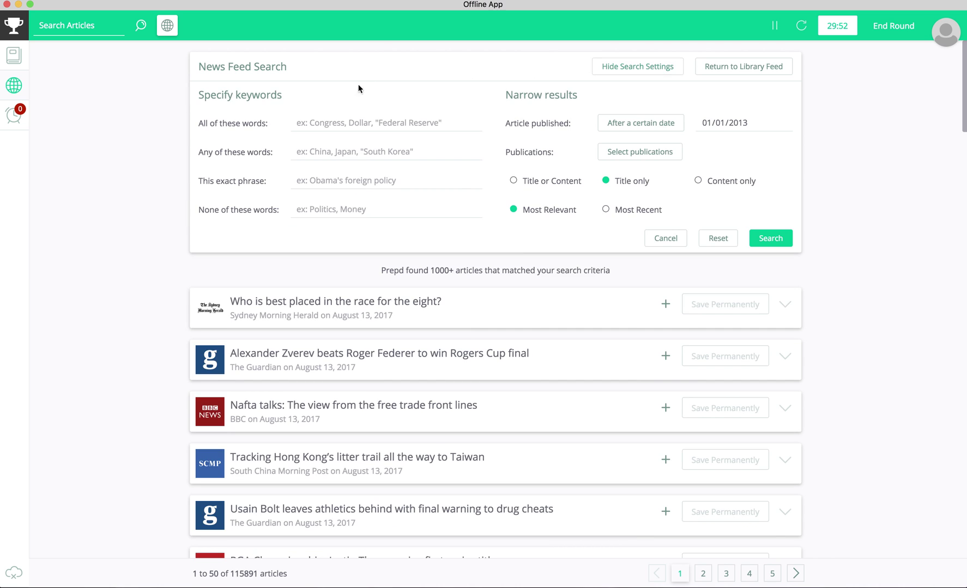
pyautogui.click(352, 124)
pyautogui.write('North korea')
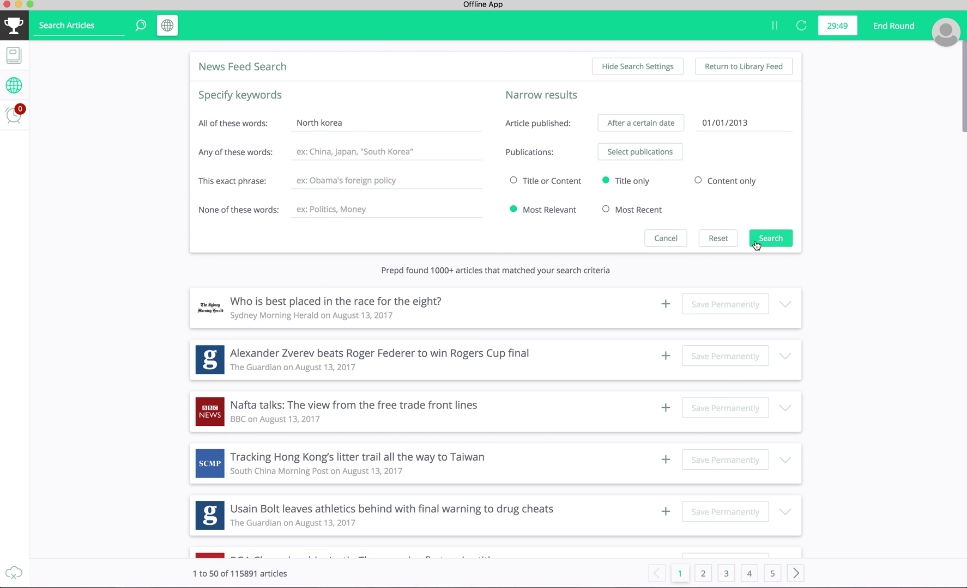
pyautogui.click(765, 239)
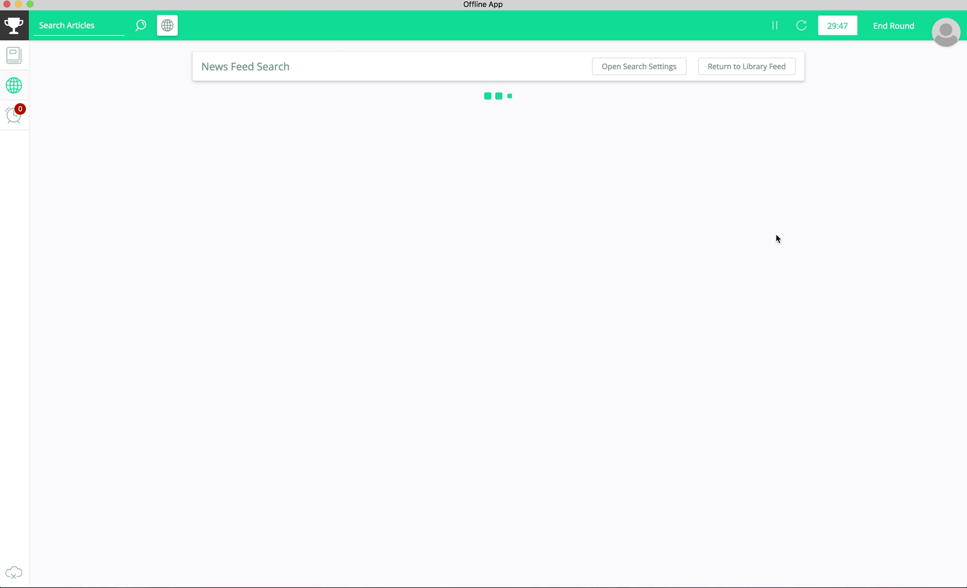
# Add the first five North Korea news results to the round.
pyautogui.click(665, 136)
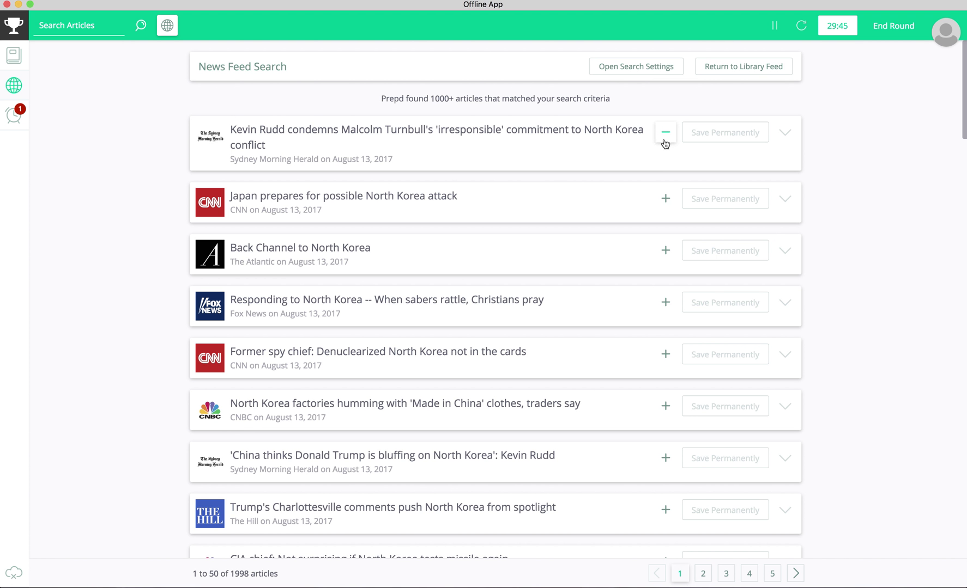
pyautogui.click(664, 200)
pyautogui.click(665, 251)
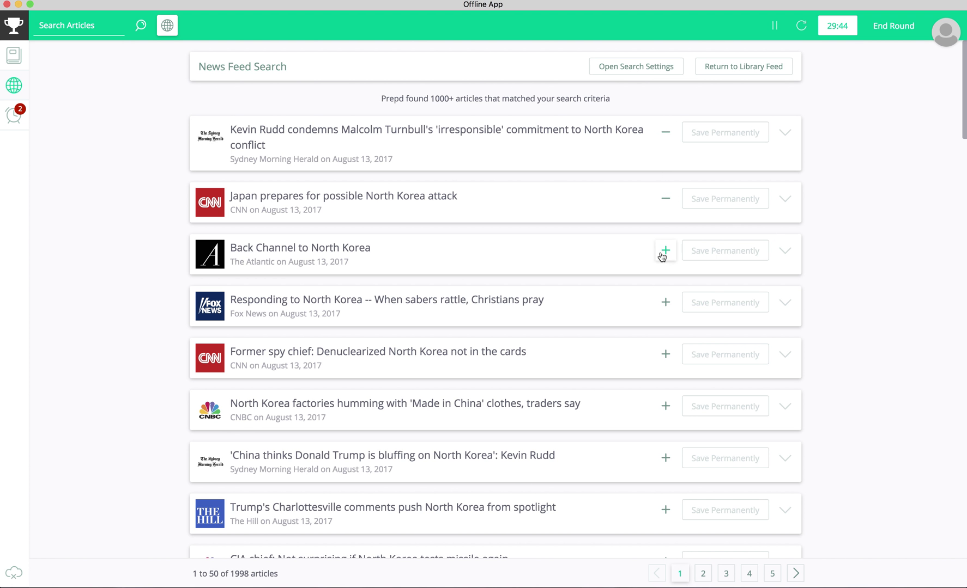
pyautogui.click(664, 303)
pyautogui.click(665, 354)
# In the Round tab, read the Japan, Back Channel, Responding and Former spy chief articles.
pyautogui.click(13, 114)
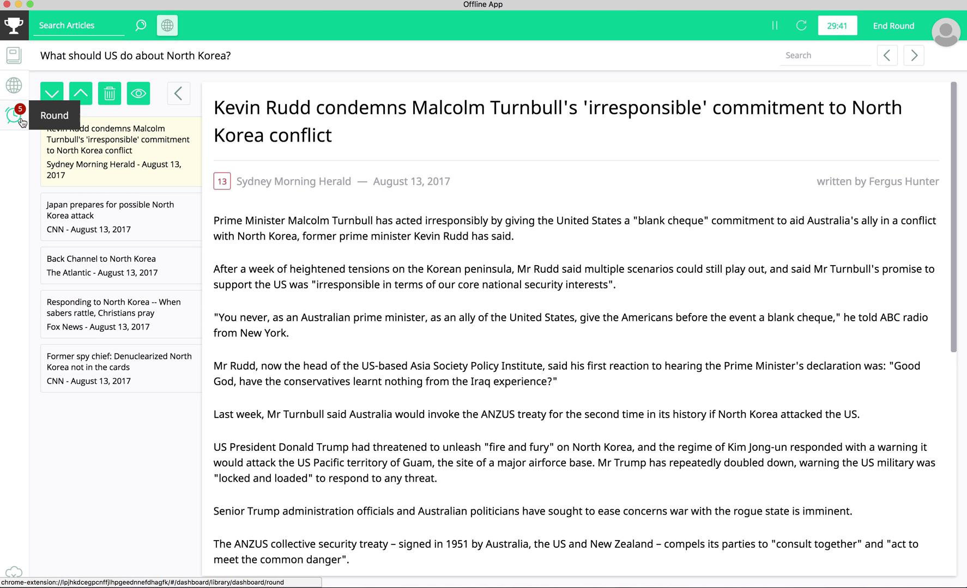
pyautogui.click(90, 207)
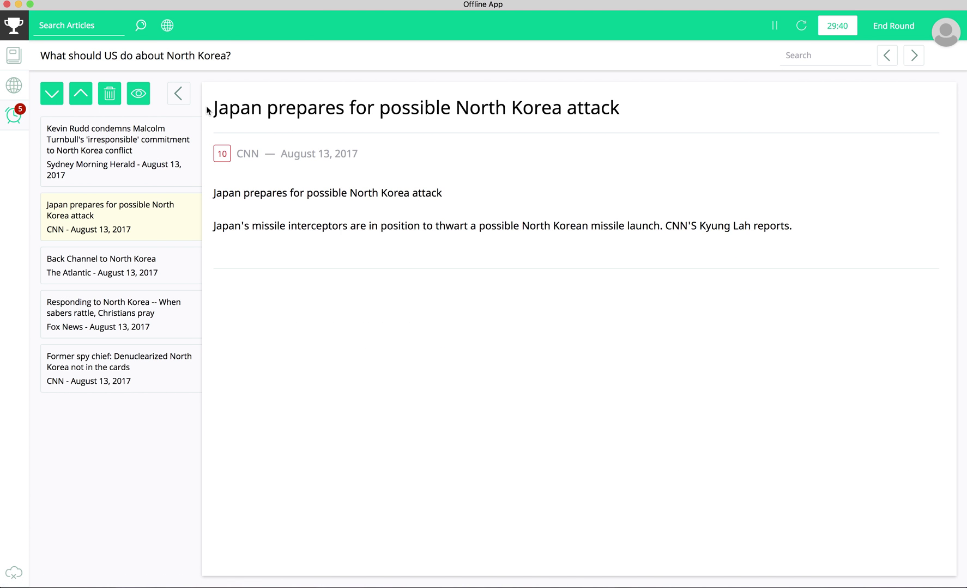
pyautogui.click(131, 282)
pyautogui.click(132, 330)
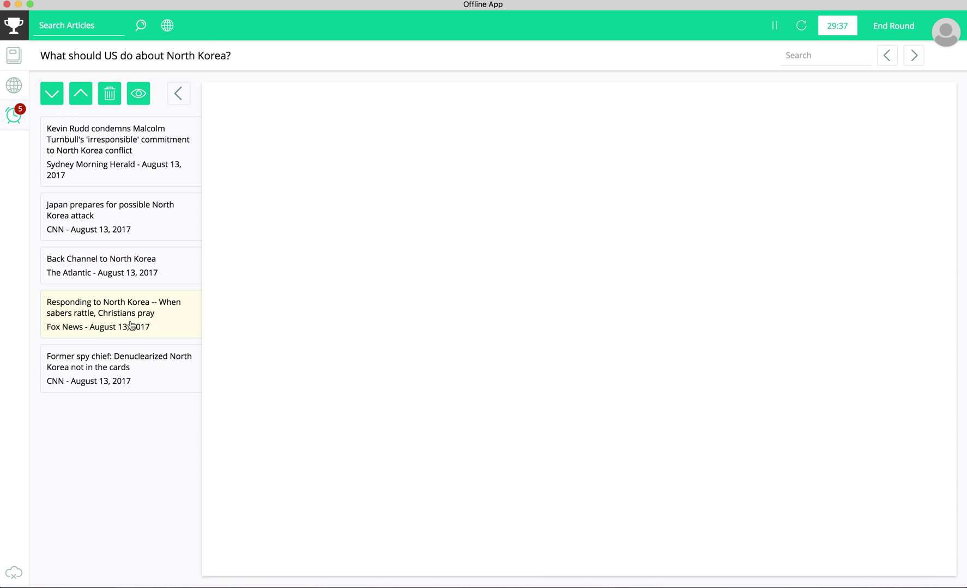
pyautogui.click(131, 379)
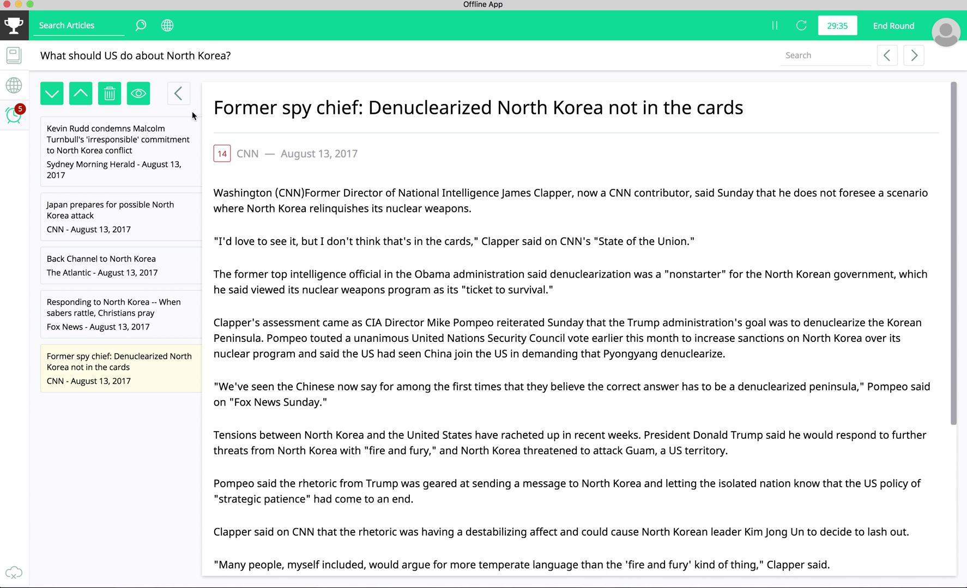
pyautogui.click(178, 93)
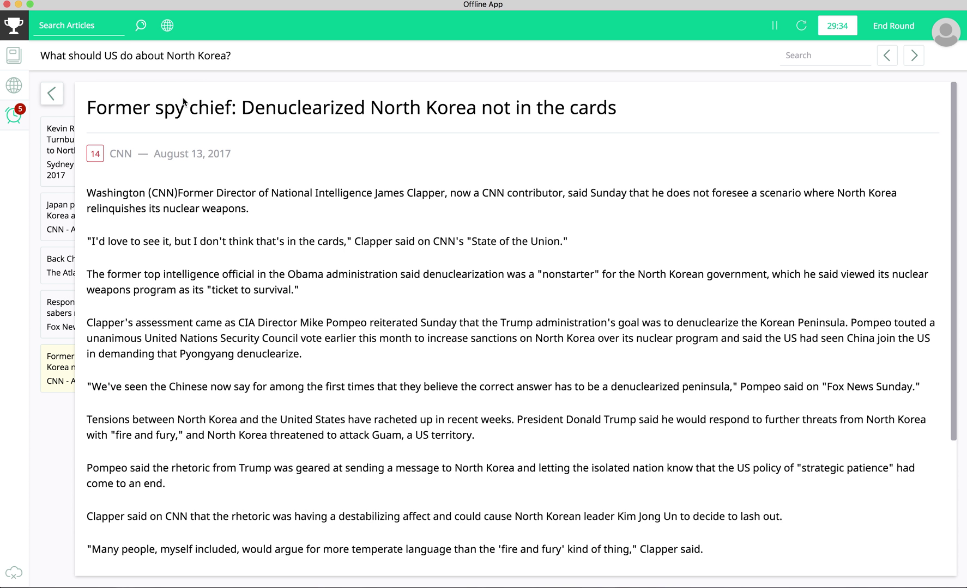
pyautogui.click(54, 94)
# Switch from the news feed to the Library Feed of saved articles, then close the Offline App window.
pyautogui.click(12, 87)
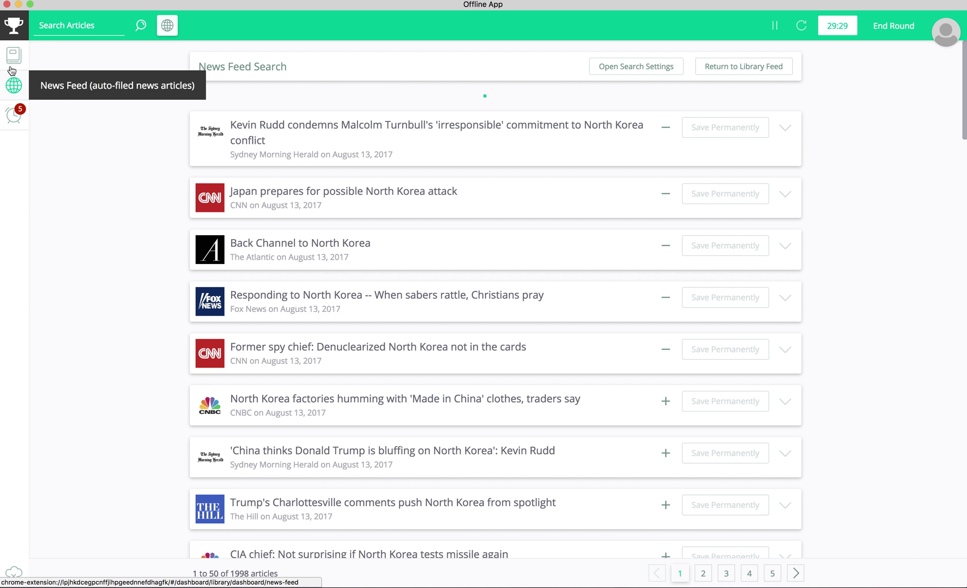
pyautogui.click(14, 55)
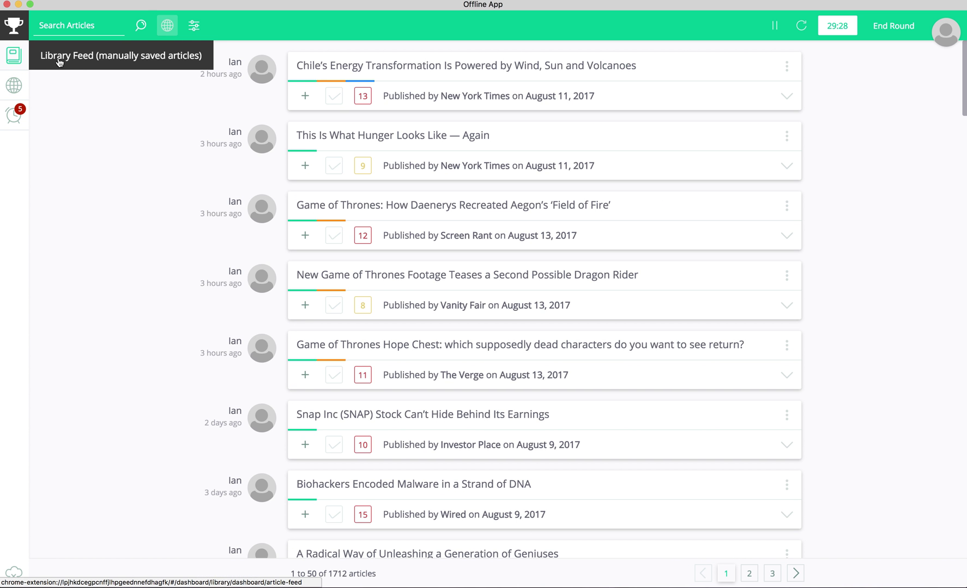
pyautogui.click(6, 4)
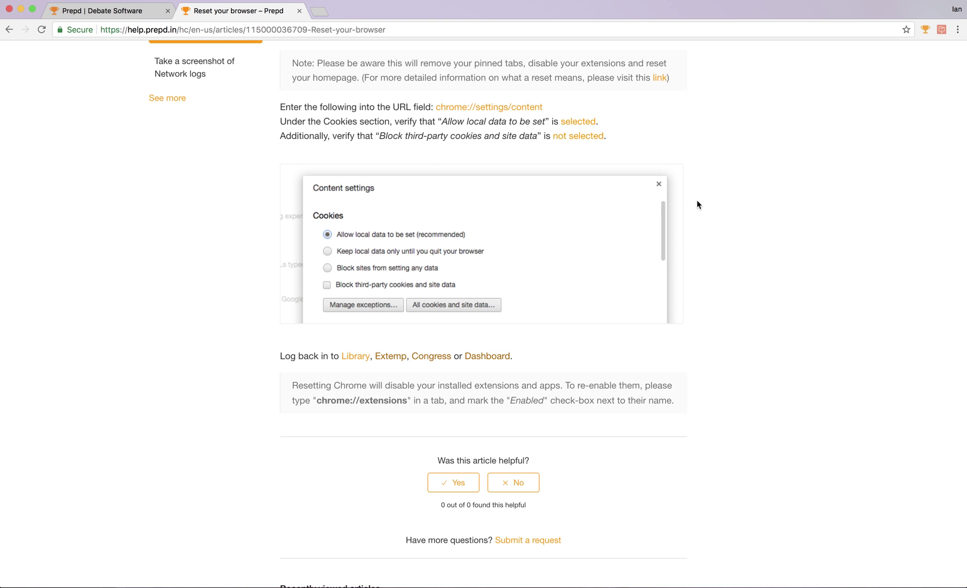
# Relaunch Prepd Offline from Chrome's toolbar and start the Extemp app.
pyautogui.click(941, 30)
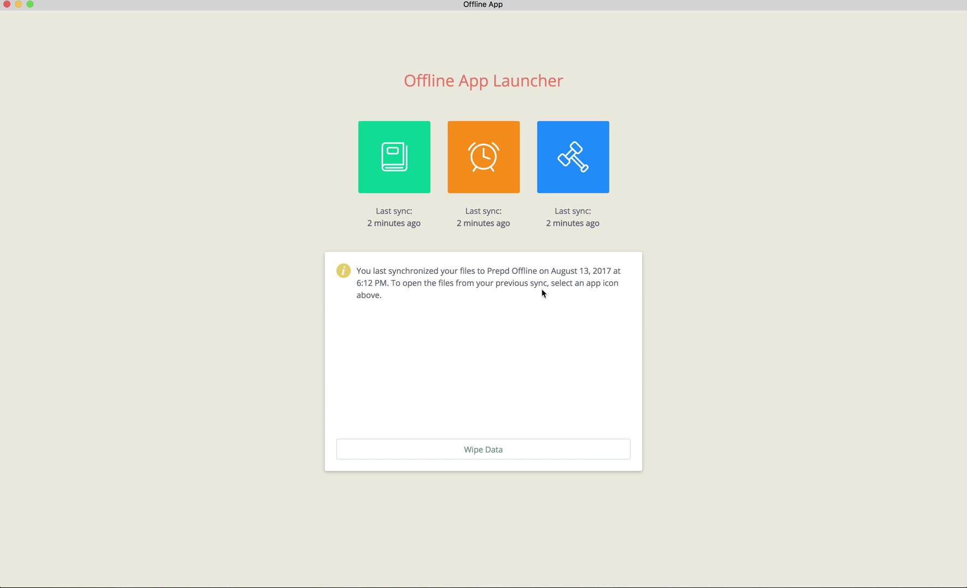
pyautogui.click(488, 189)
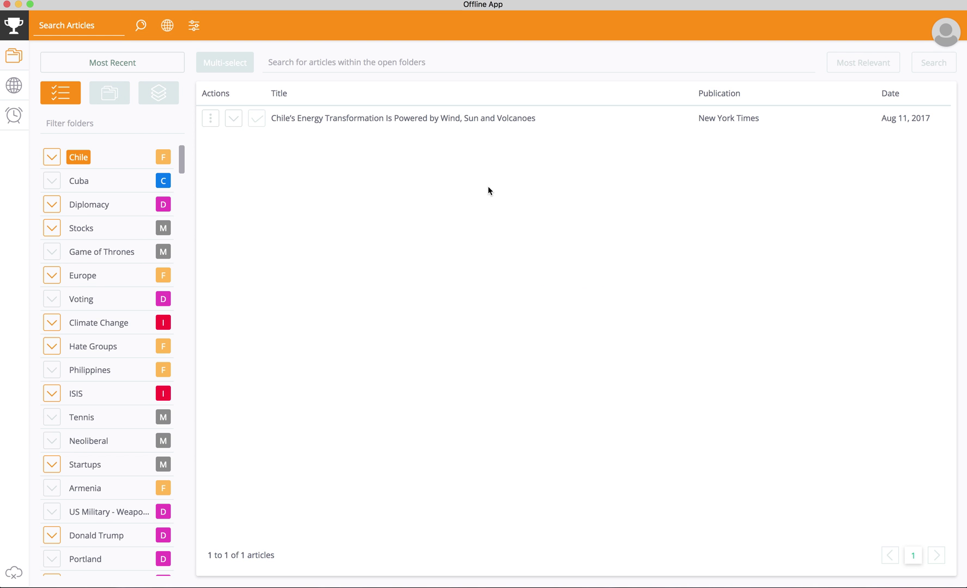
# View the Cuba and Game of Thrones folders, read 'Field of Fire', then close the reader and app window.
pyautogui.click(83, 182)
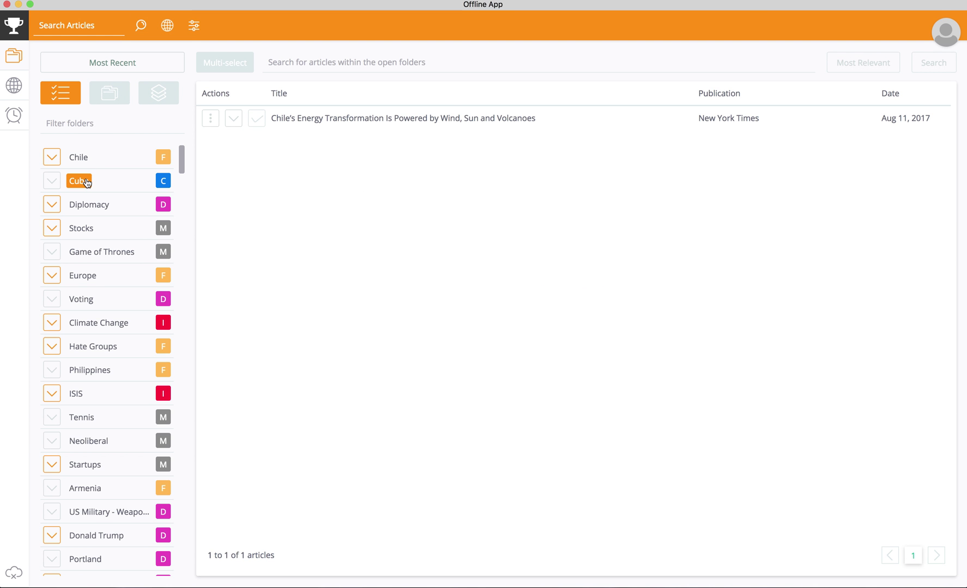
pyautogui.click(97, 257)
pyautogui.click(373, 119)
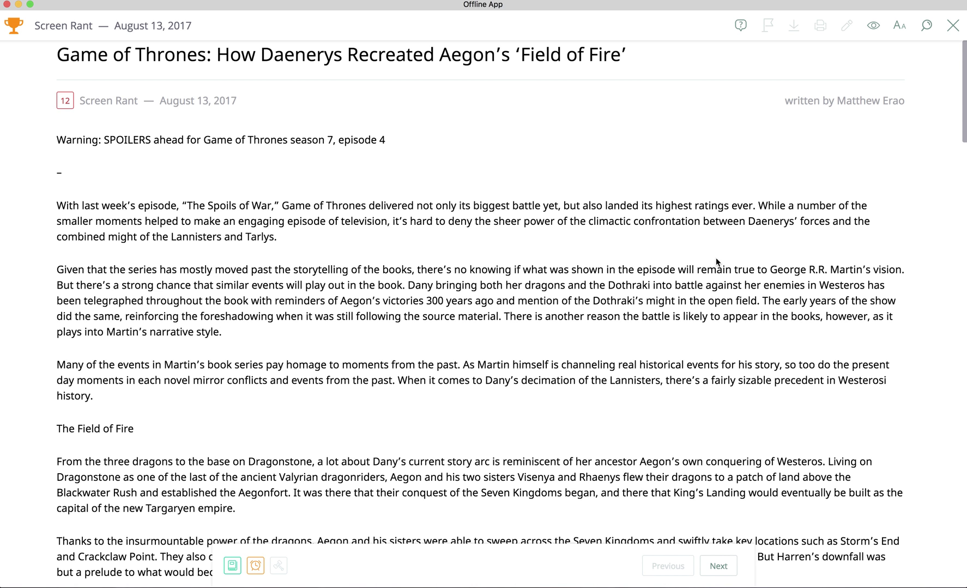
pyautogui.click(953, 25)
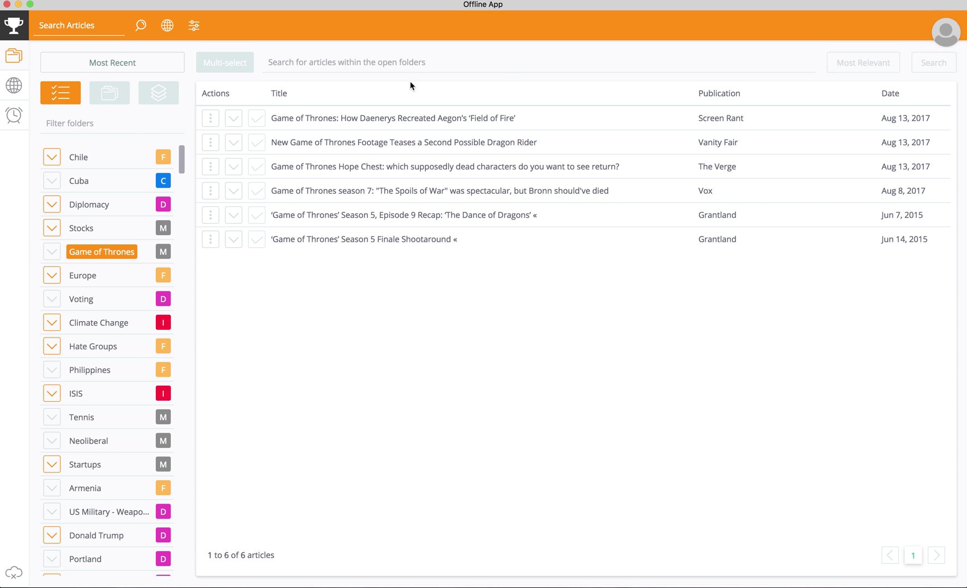
pyautogui.click(7, 4)
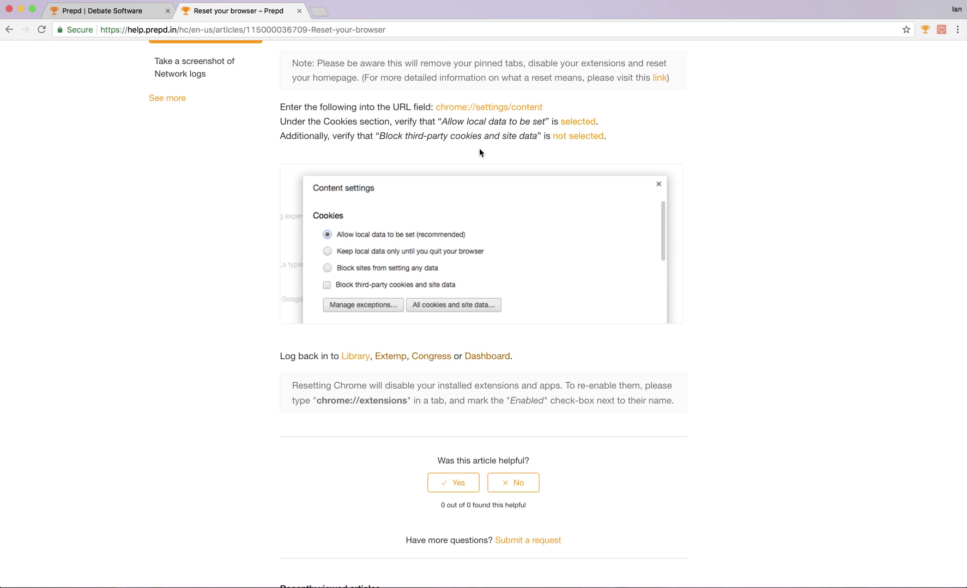
# Relaunch Prepd Offline into Congress and open bill F-1, the Concealed Carry Reciprocity Act of 2017.
pyautogui.click(942, 31)
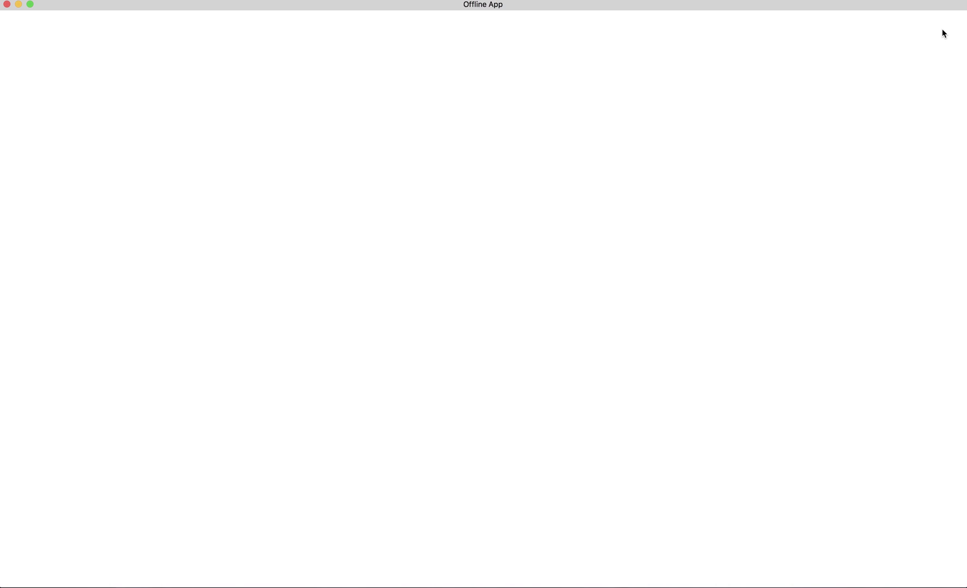
pyautogui.click(591, 180)
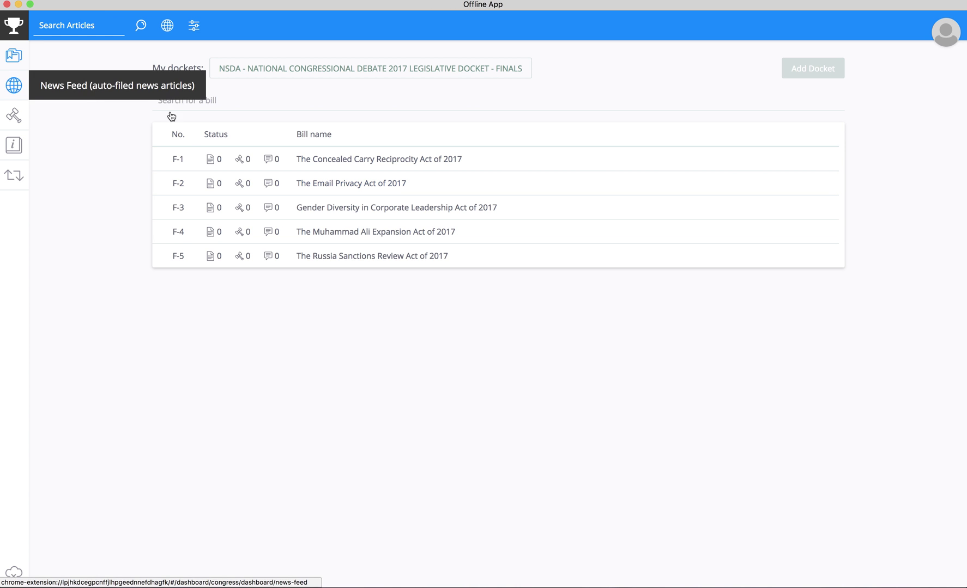
pyautogui.click(347, 160)
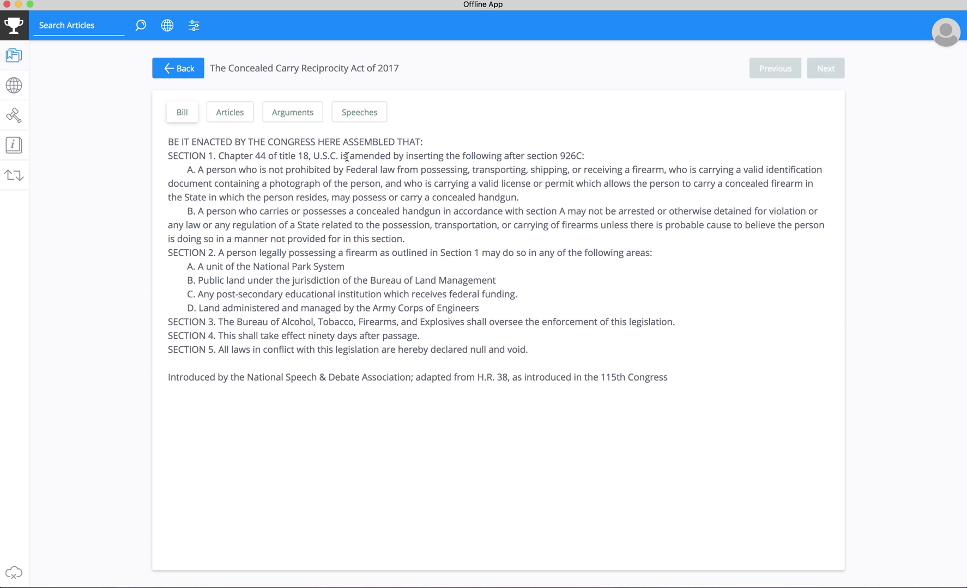
# Review the bill's Articles and Arguments, return to the docket, and call up the Precedence Tracker.
pyautogui.click(225, 115)
pyautogui.click(316, 118)
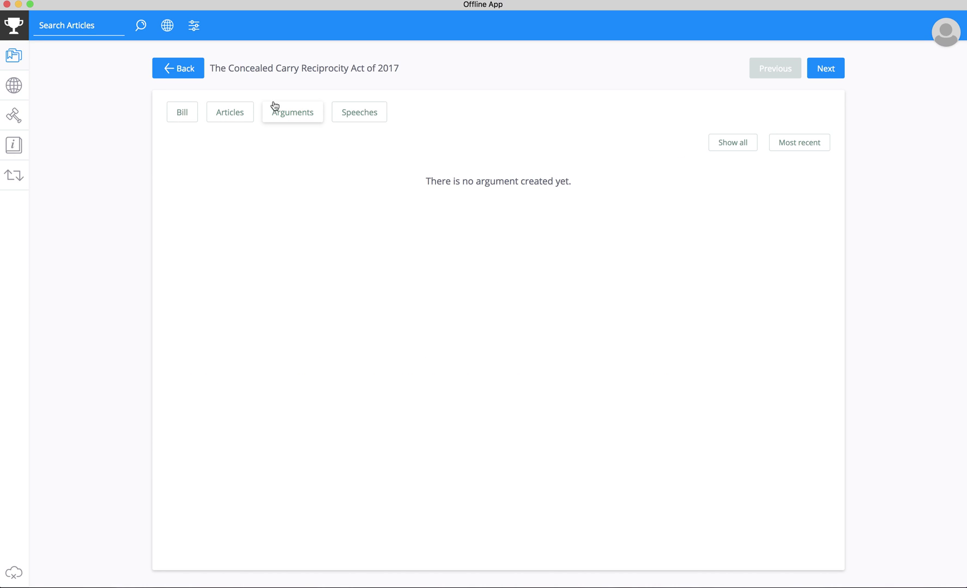
pyautogui.click(187, 69)
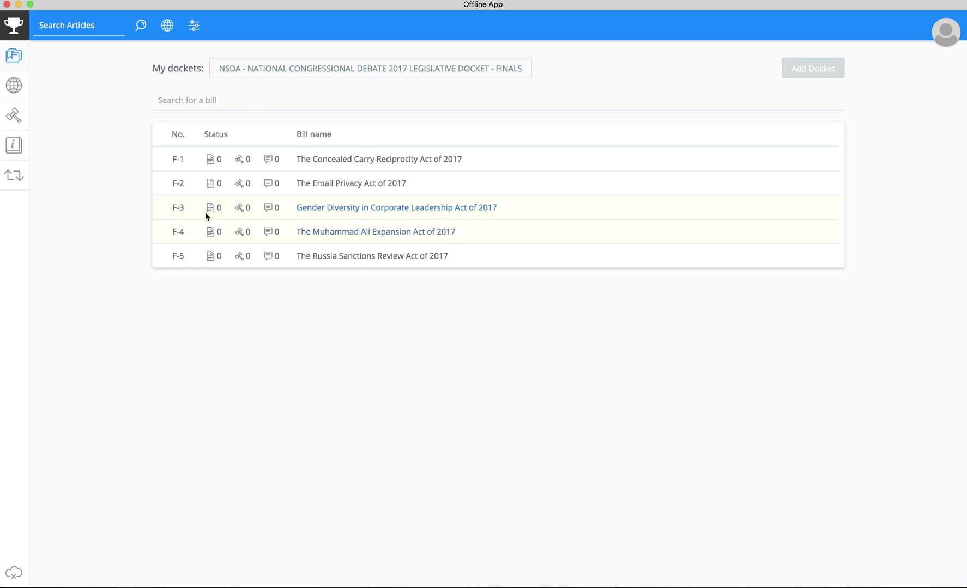
pyautogui.click(14, 175)
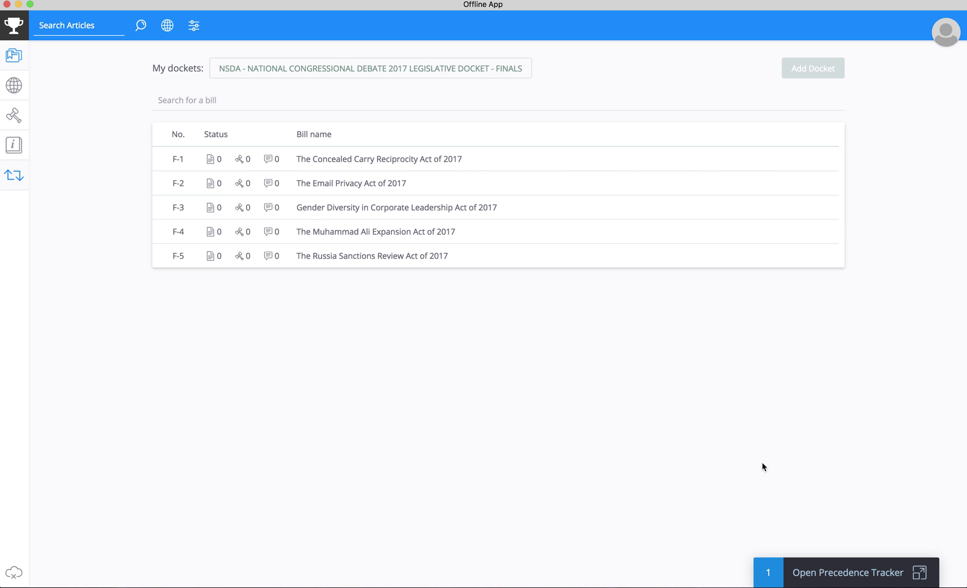
# Expand the Precedence Tracker panel from the bottom-right toast beside the NSDA 2017 finals docket.
pyautogui.click(914, 573)
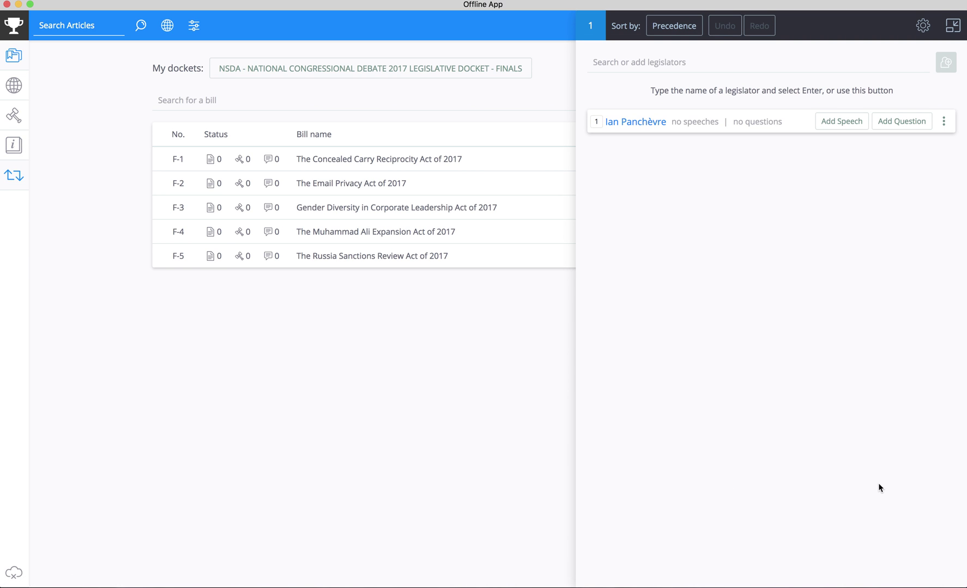